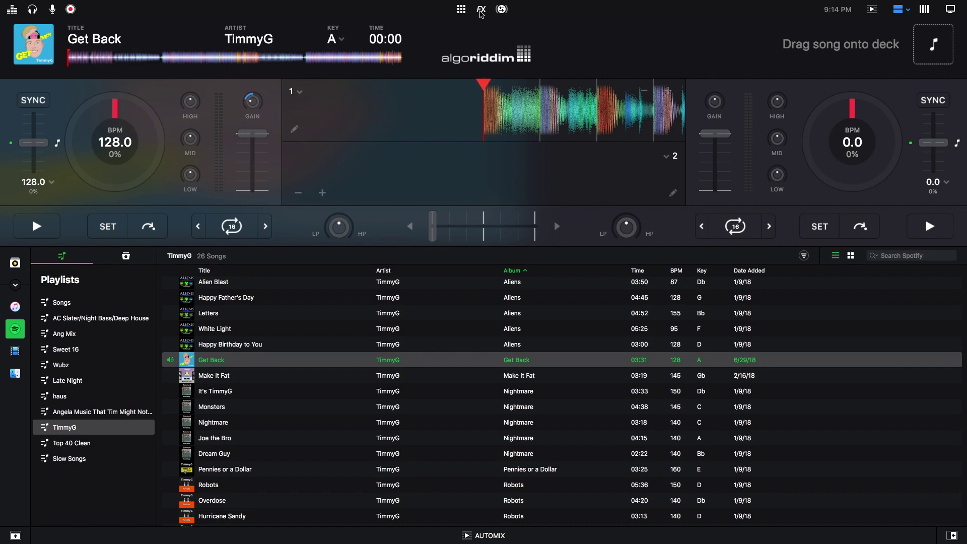
Show the effects controls and browse the audio and AV effects offered for deck 1's first effect slot
left_click(481, 11)
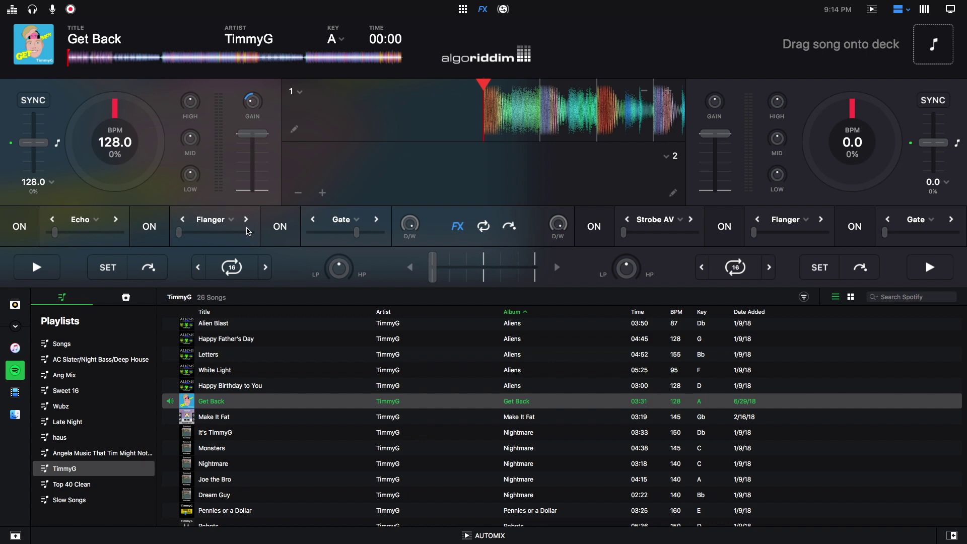
left_click(96, 221)
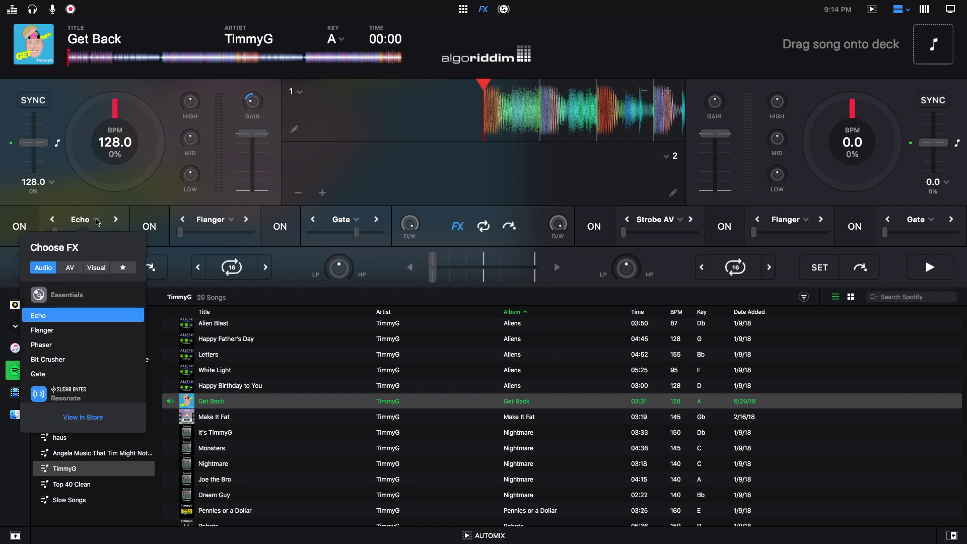
scroll(59, 323, "down", 1)
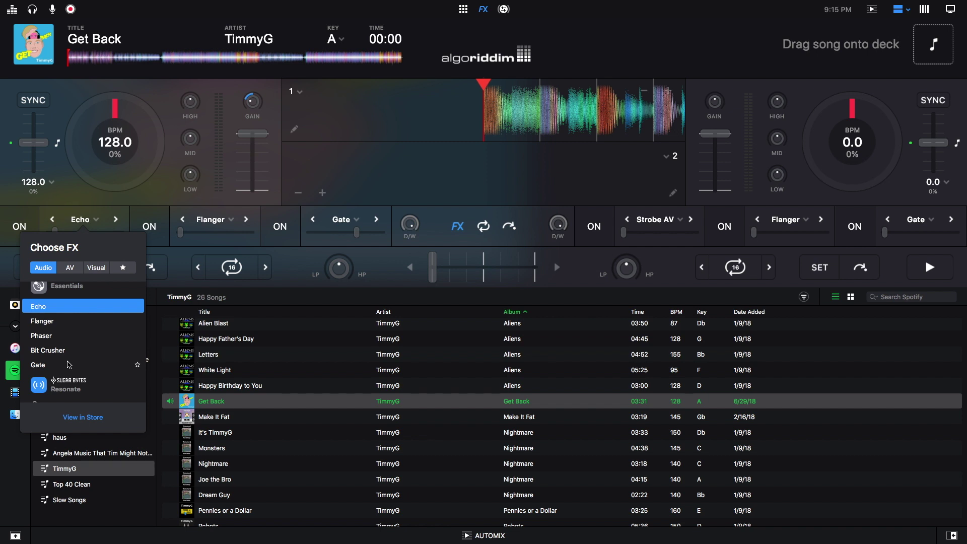
scroll(69, 365, "down", 3)
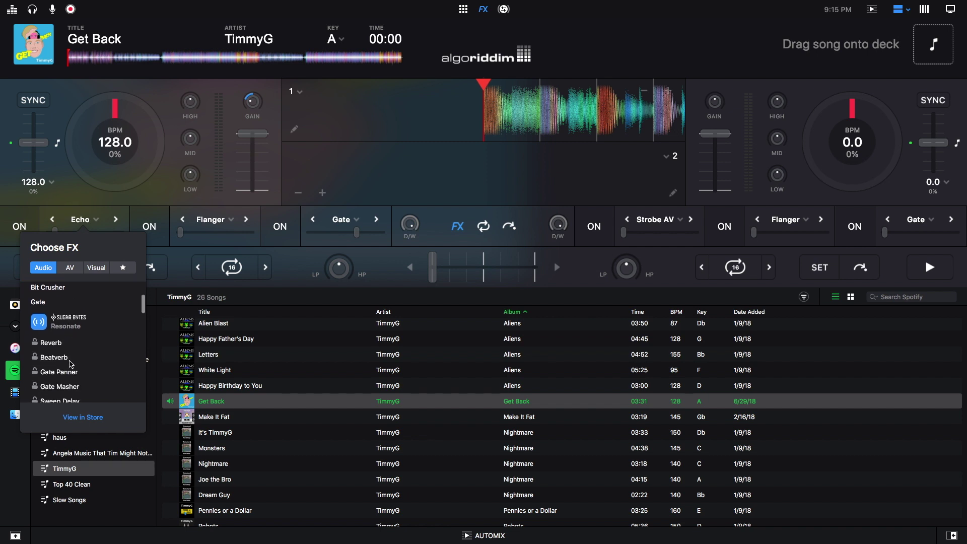
scroll(87, 322, "down", 6)
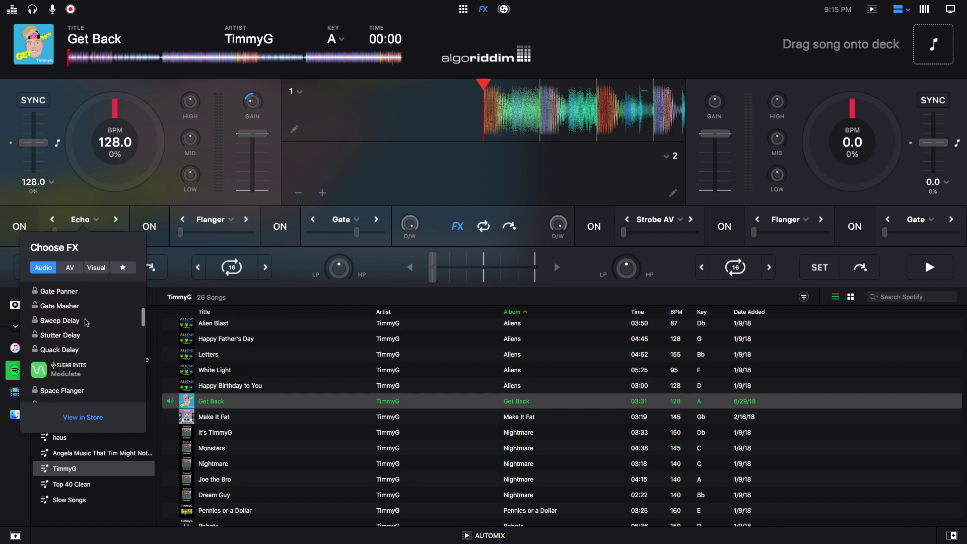
scroll(87, 323, "down", 10)
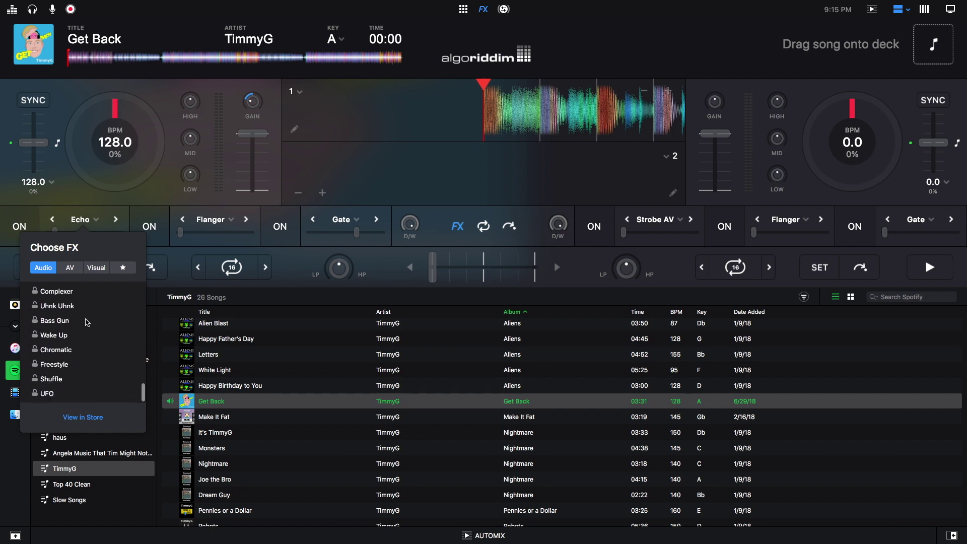
scroll(88, 323, "up", 20)
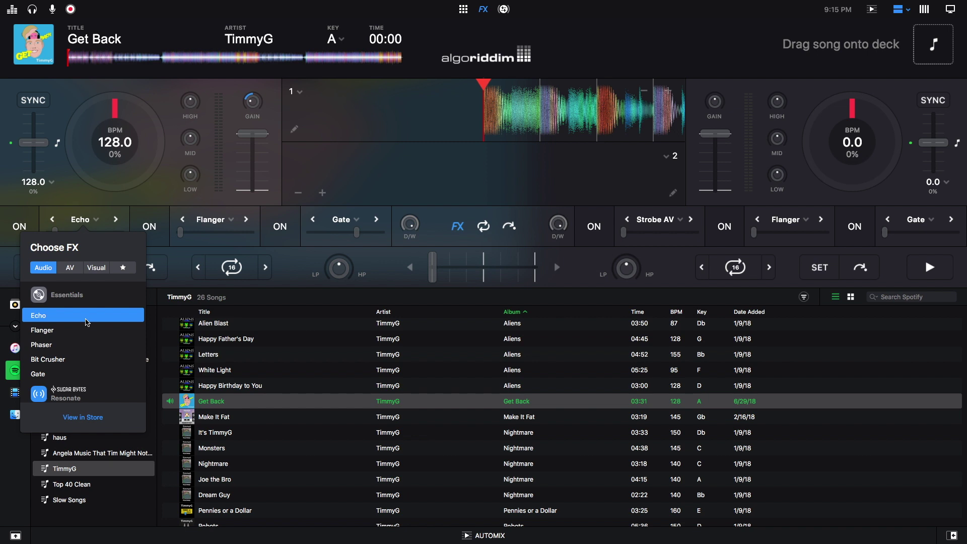
left_click(74, 270)
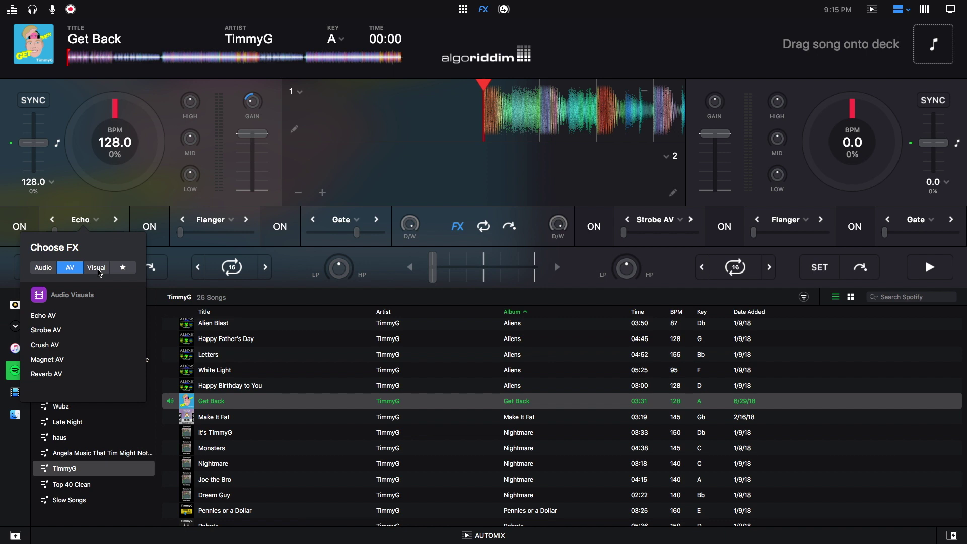
left_click(136, 202)
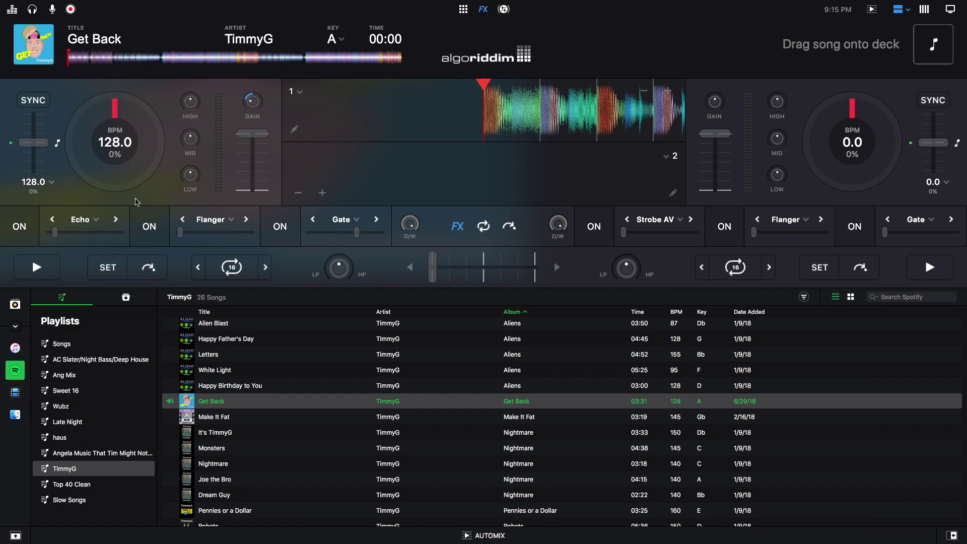
Switch on Echo in deck 1's first slot, play Get Back and raise the Echo amount to about three quarters
left_click(18, 228)
left_click(21, 231)
mouse_move(56, 236)
left_mouse_down()
mouse_move(42, 233)
mouse_move(60, 241)
left_mouse_up()
left_click_drag(51, 236, 107, 237)
left_click_drag(108, 237, 57, 237)
left_click(20, 226)
left_click(36, 267)
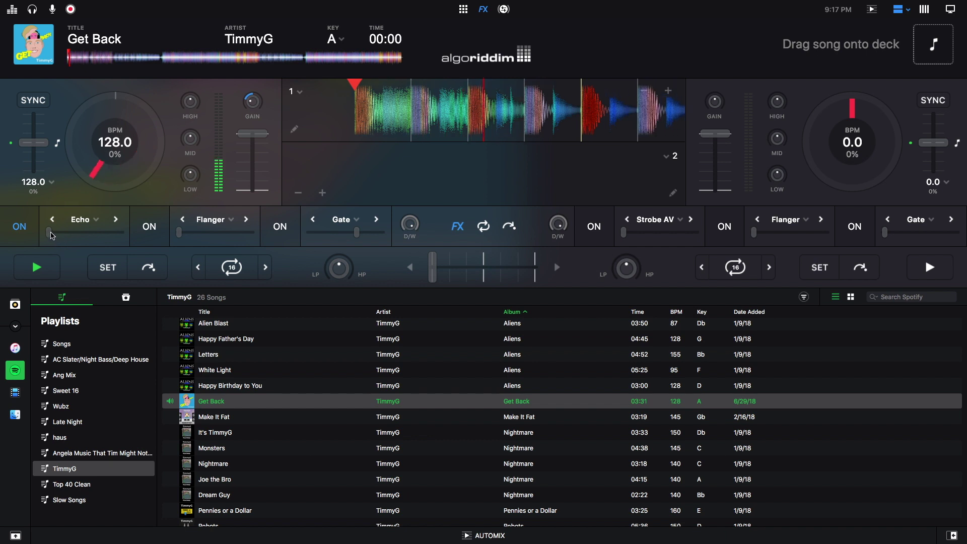
left_click_drag(61, 240, 107, 236)
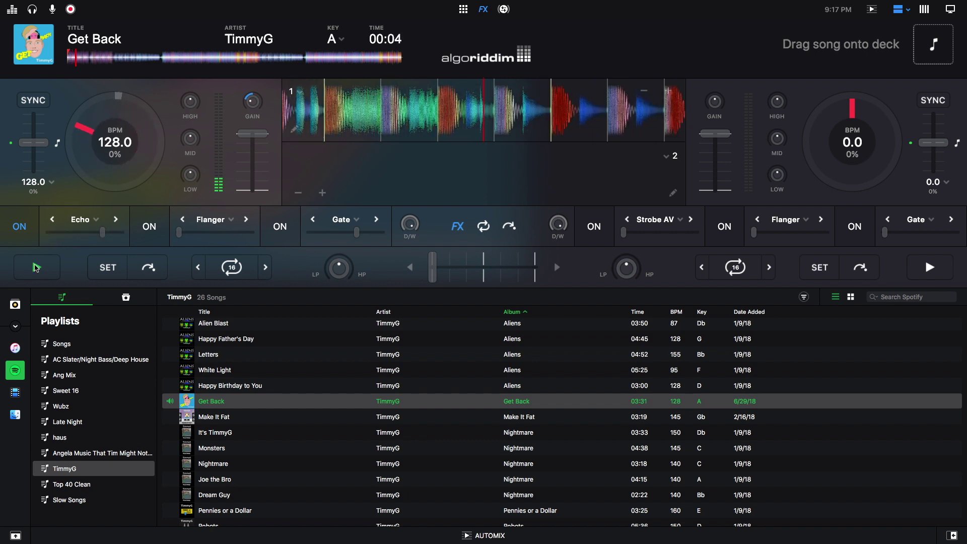
Pause the track, switch deck 1's first slot to Flanger, resume playback and vary the Flanger amount
key("space")
left_click(116, 220)
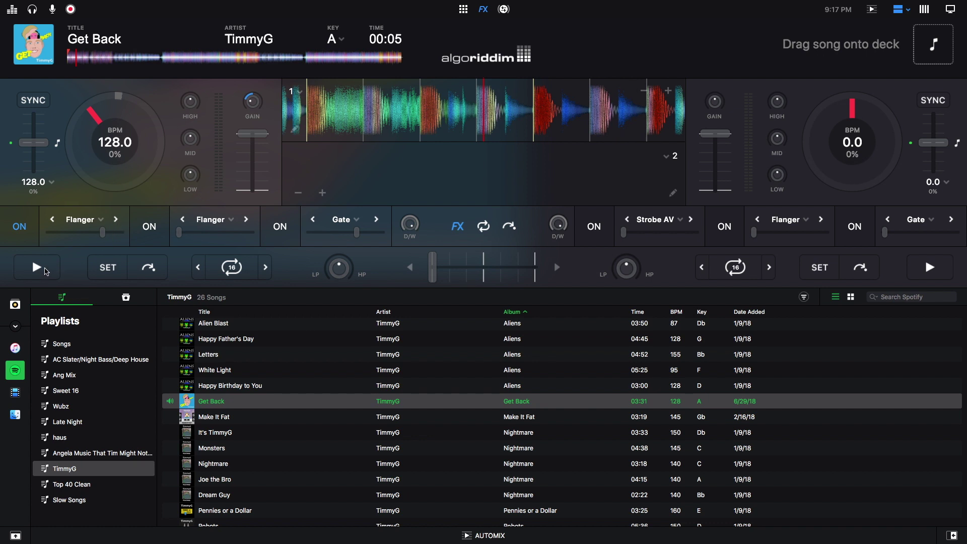
left_click(43, 270)
mouse_move(103, 233)
left_mouse_down()
mouse_move(55, 236)
mouse_move(119, 237)
left_mouse_up()
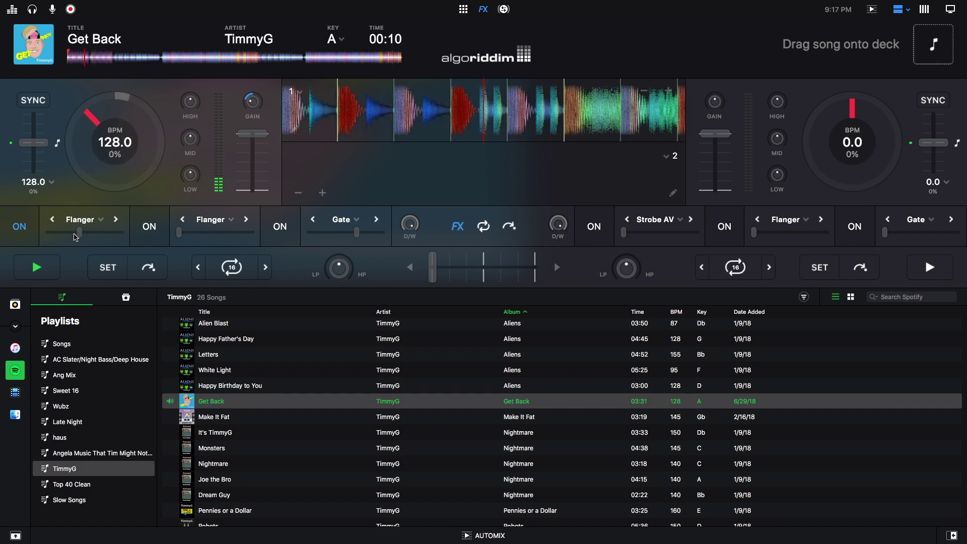
Audition Phaser and Bit Crusher in deck 1's first slot, sweeping each effect's amount during playback
left_click(115, 219)
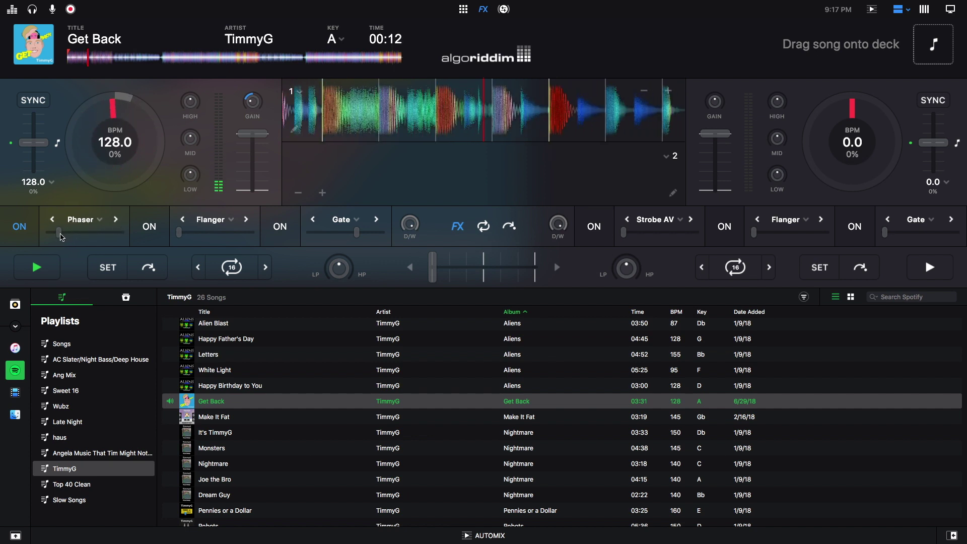
left_click_drag(60, 236, 110, 235)
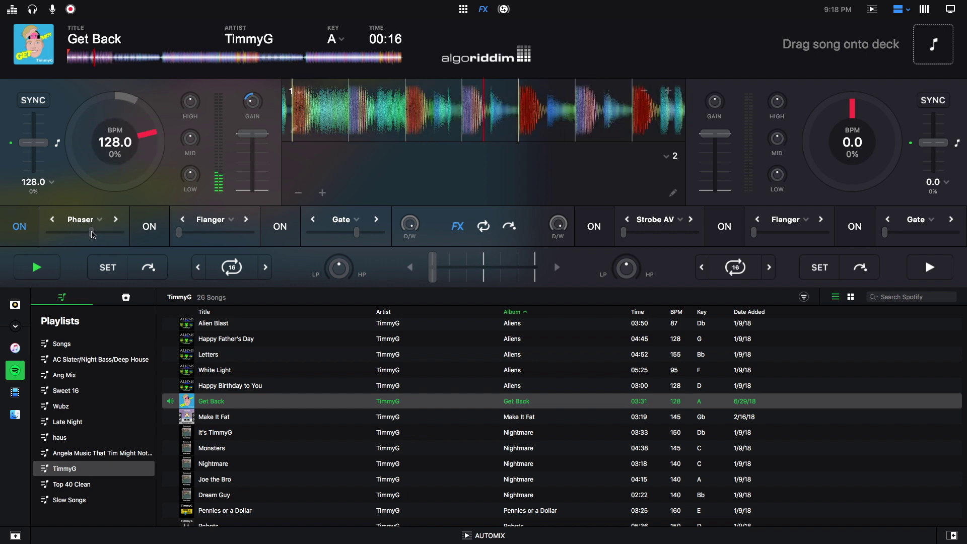
left_click(118, 222)
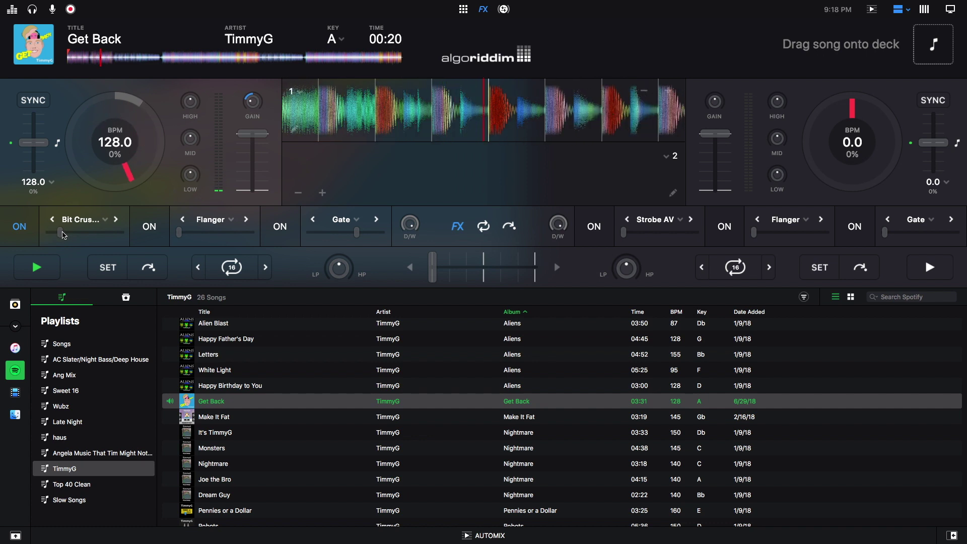
left_click_drag(50, 235, 121, 233)
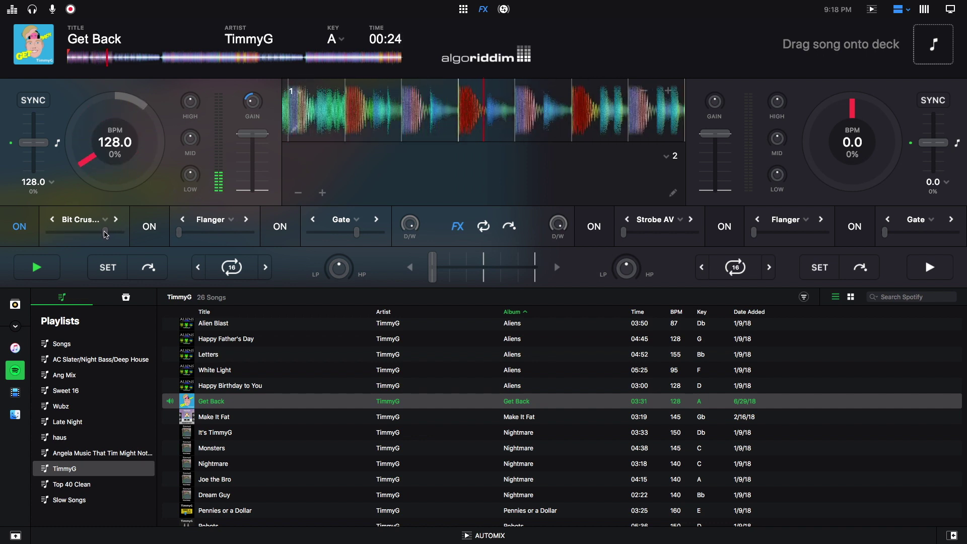
Switch deck 1's first slot to Gate, bring its amount down to zero and pause the track
left_click(116, 220)
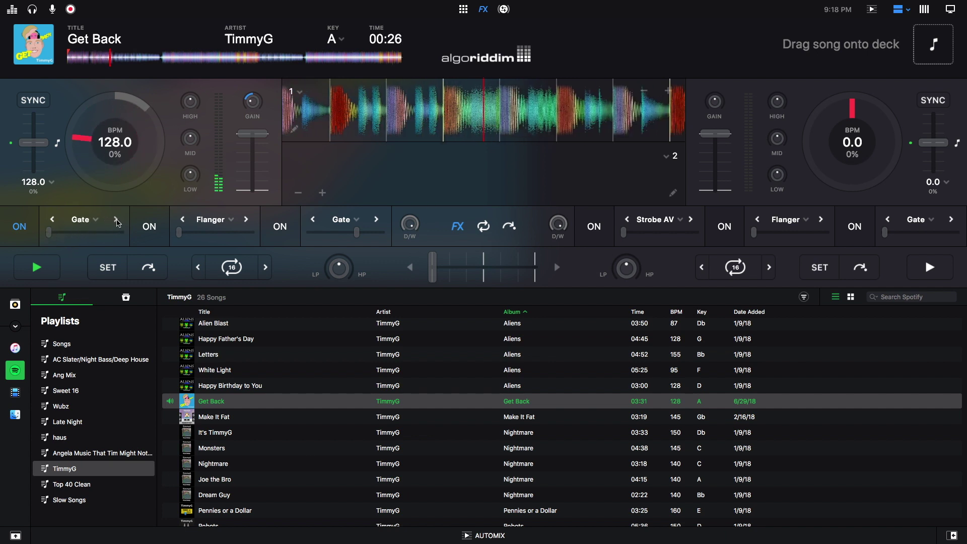
mouse_move(51, 235)
left_mouse_down()
mouse_move(127, 237)
mouse_move(49, 235)
left_mouse_up()
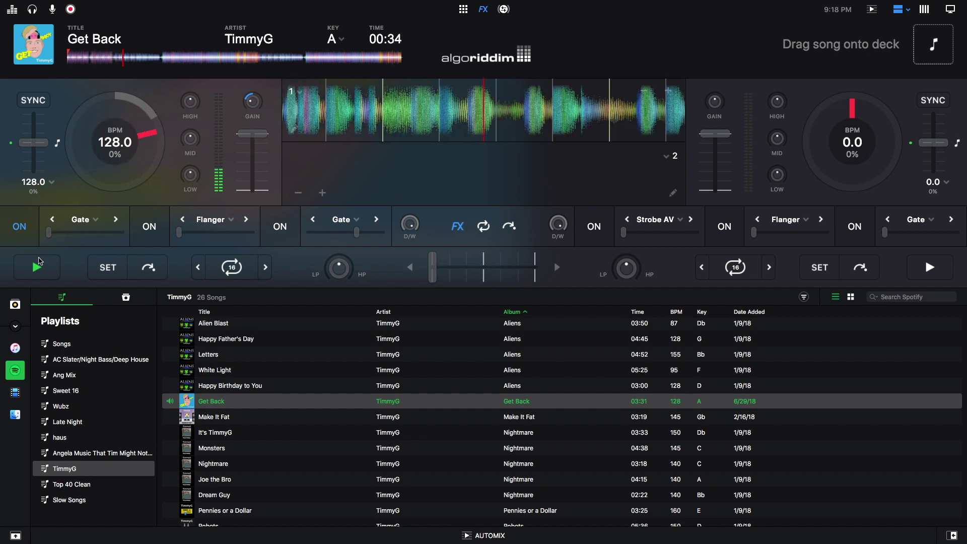
left_click(37, 266)
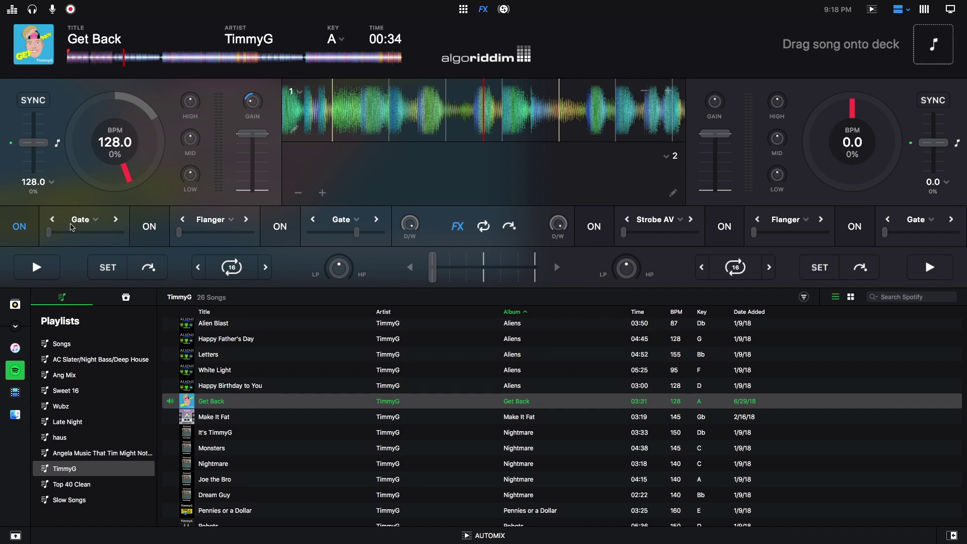
Return deck 1's first slot to Echo, then switch on Flanger and Gate with the Gate amount at zero
left_click(53, 220)
left_click(53, 220)
left_click(53, 220)
left_click(53, 220)
left_click(154, 233)
left_click(279, 227)
left_click_drag(357, 232, 310, 233)
Play the track while raising Echo to about four fifths, Flanger just past halfway and Gate to about three quarters, ending paused
left_click(37, 262)
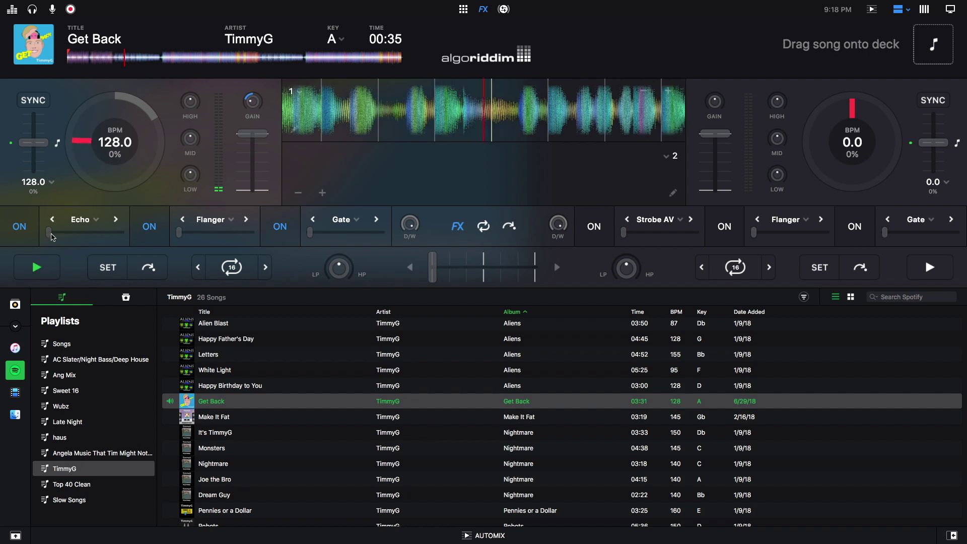
left_click_drag(49, 232, 113, 234)
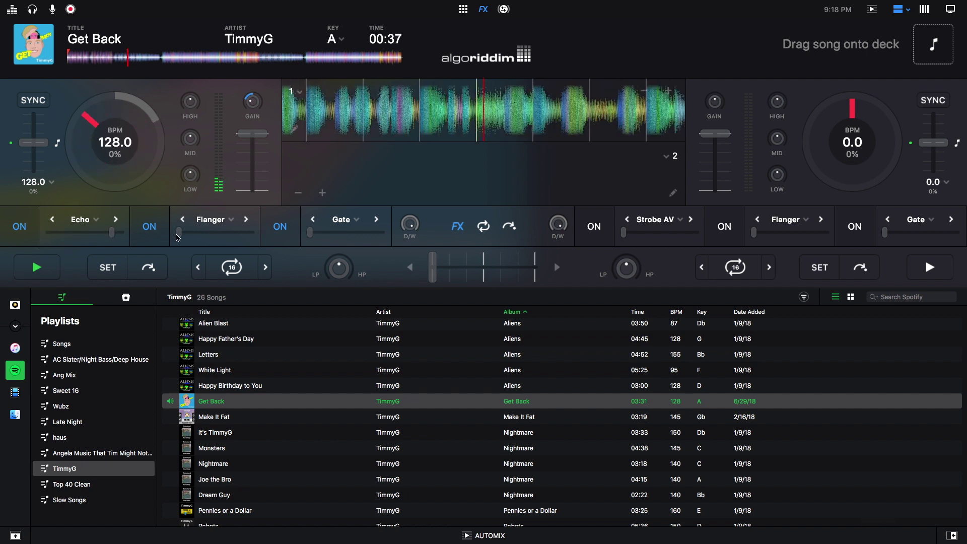
left_click_drag(180, 233, 227, 236)
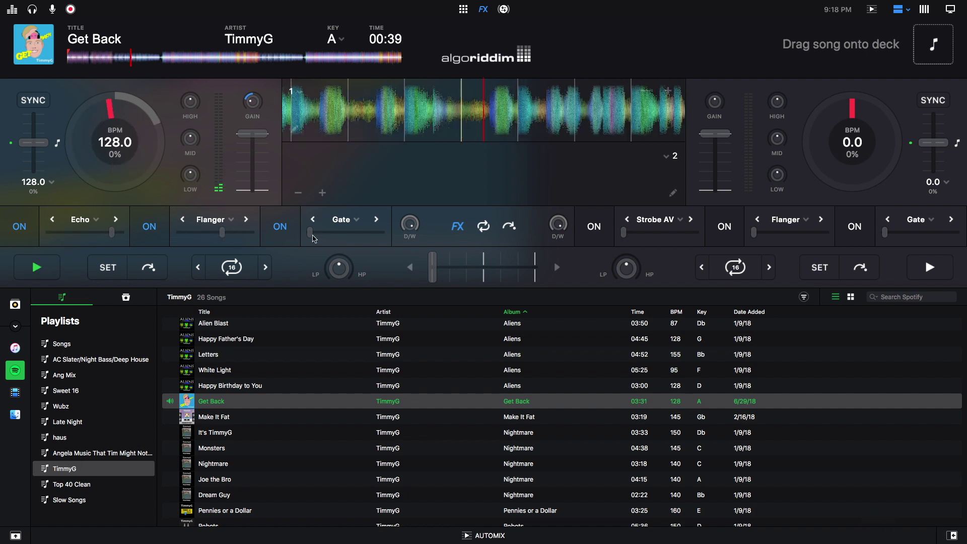
left_click_drag(310, 233, 371, 236)
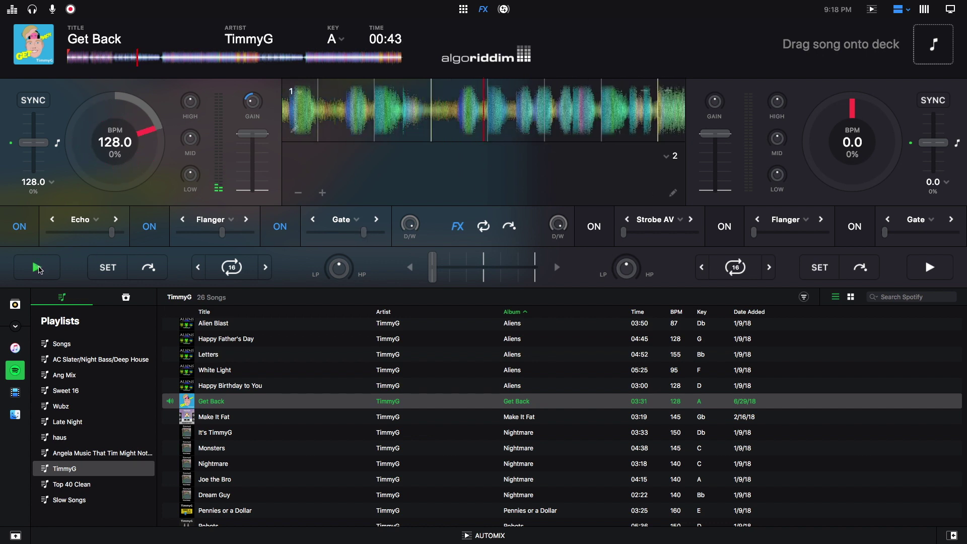
left_click(38, 267)
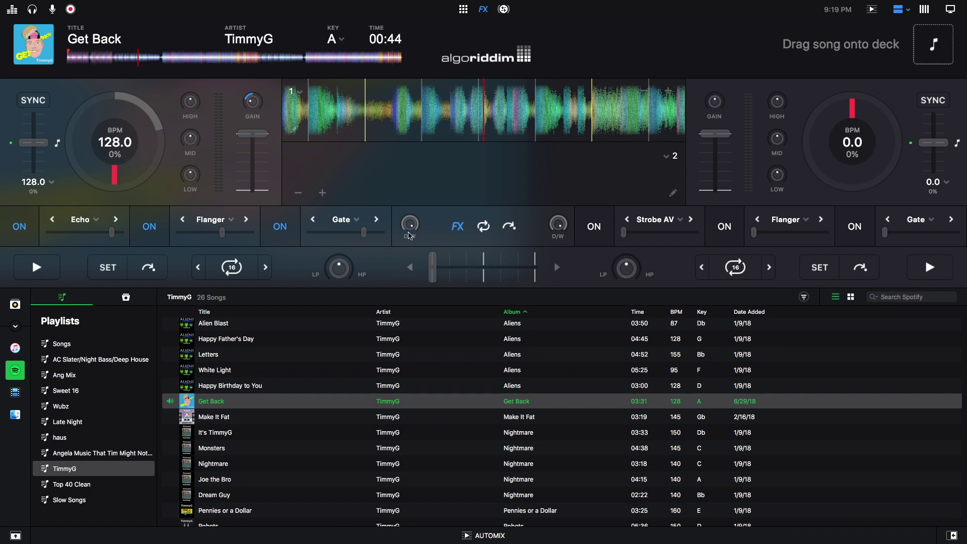
left_click(36, 268)
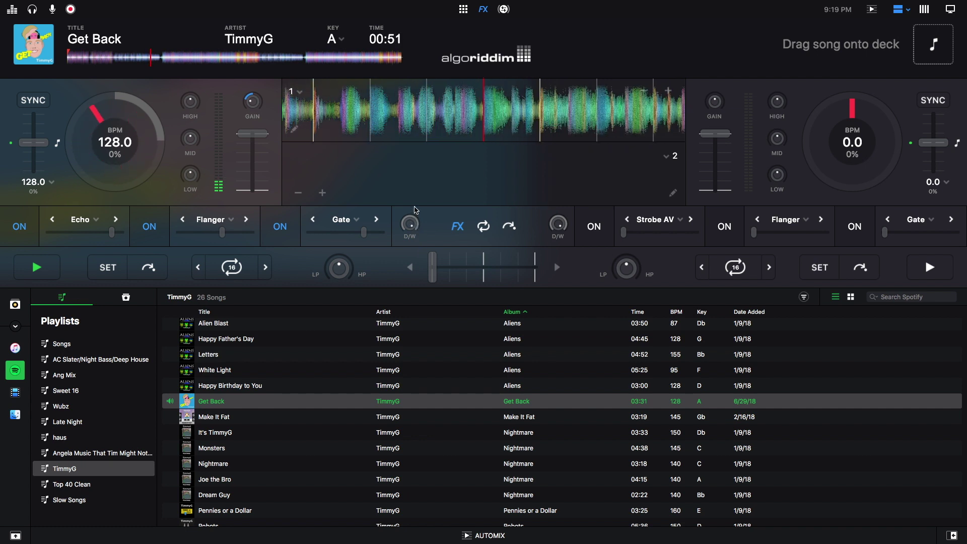
left_click(30, 271)
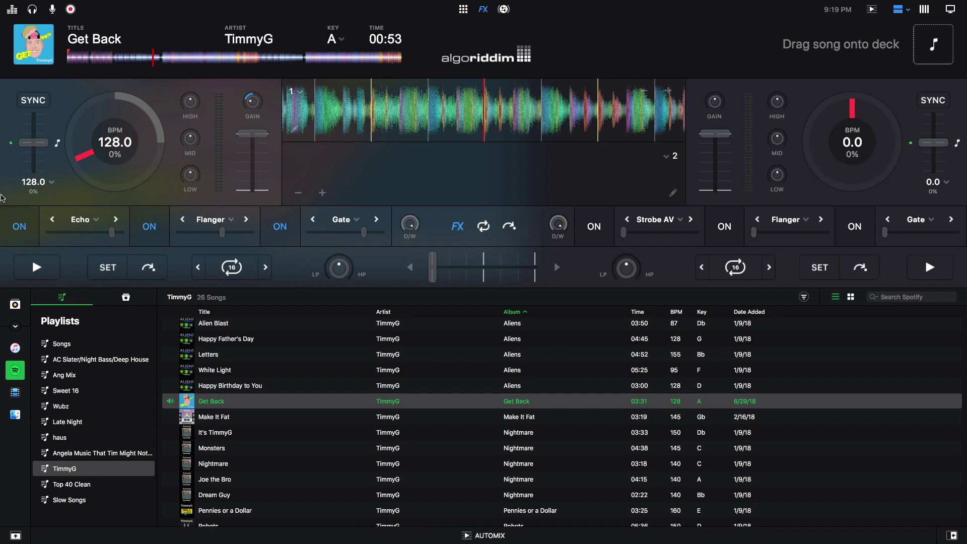
Open the application's mixer preferences and move the preferences window slightly lower over the decks
mouse_move(164, 4)
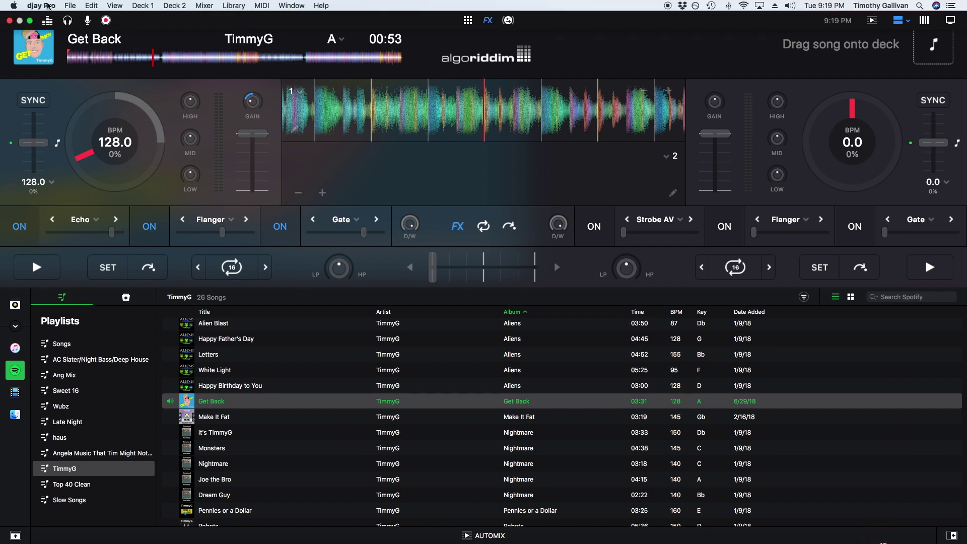
left_click(48, 6)
left_click(58, 35)
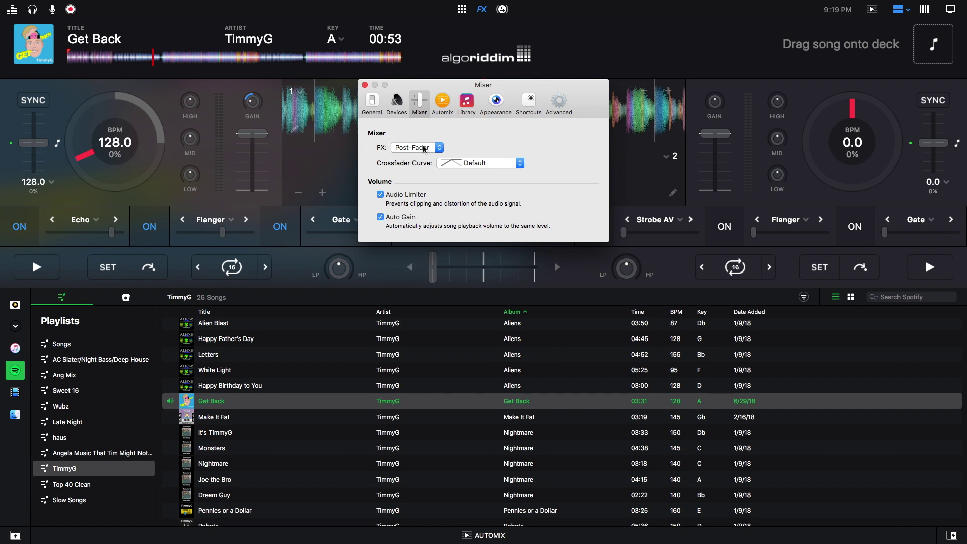
left_click_drag(454, 88, 444, 107)
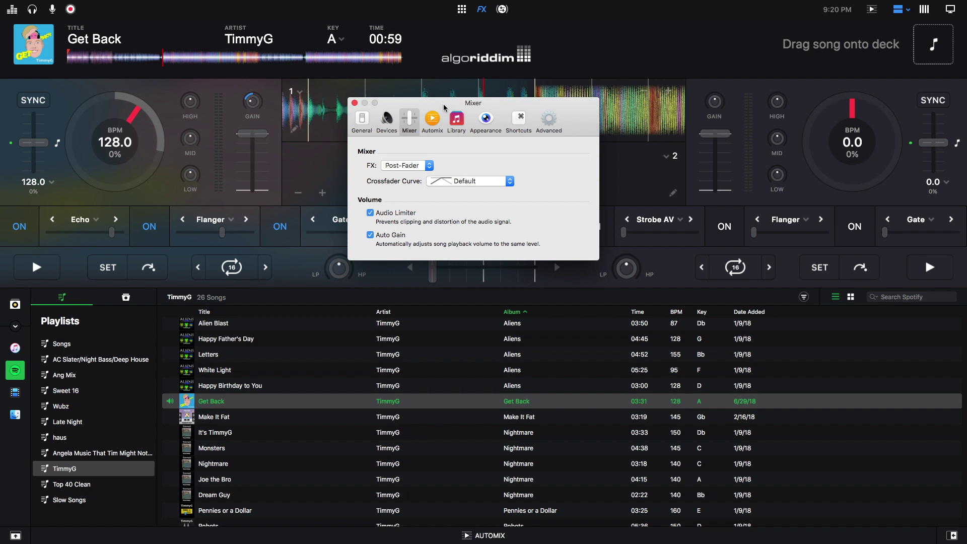
Reduce deck 1's Echo amount to zero, play the track while lowering the deck's volume fader fully, and pause it
left_click_drag(92, 240, 40, 235)
left_click(40, 269)
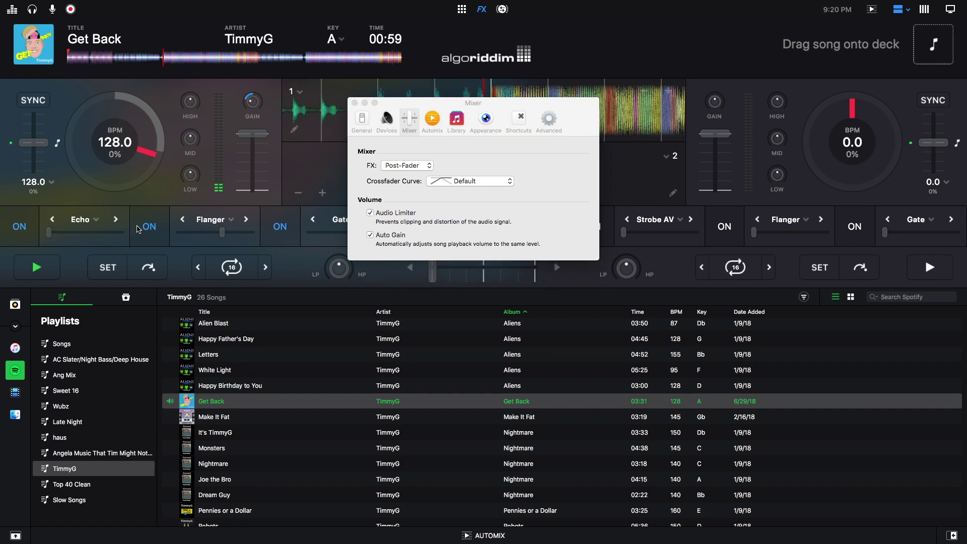
left_click_drag(252, 135, 253, 247)
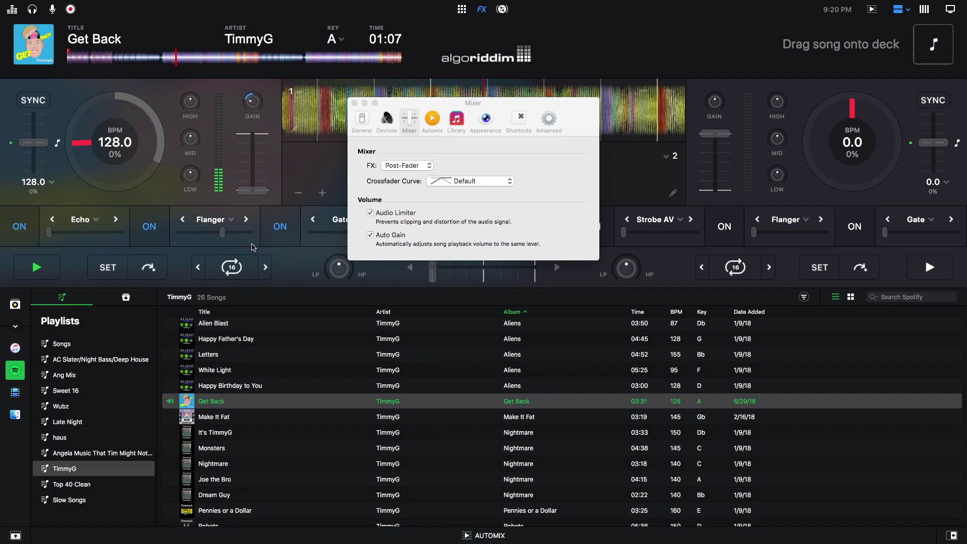
key("space")
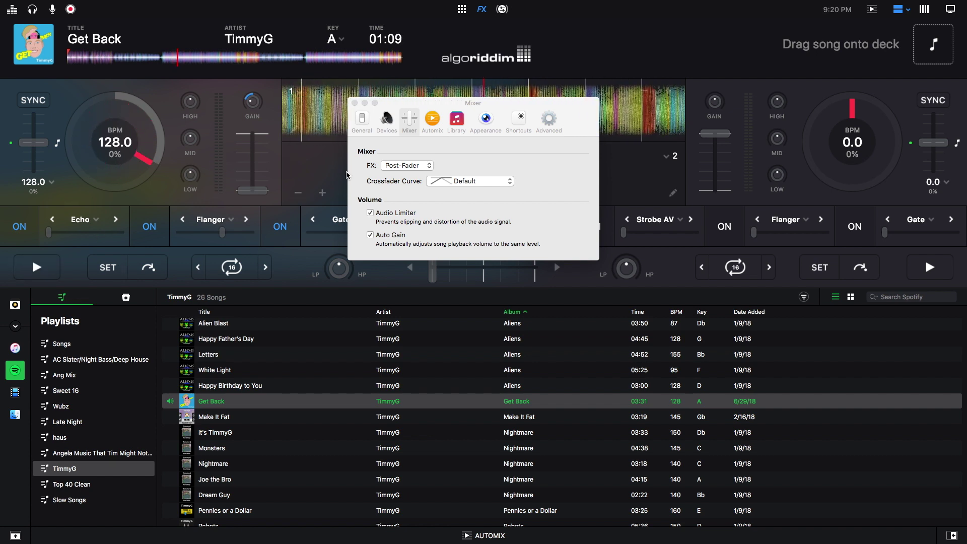
Set the FX option in the mixer preferences to Pre-Fader
left_click(415, 169)
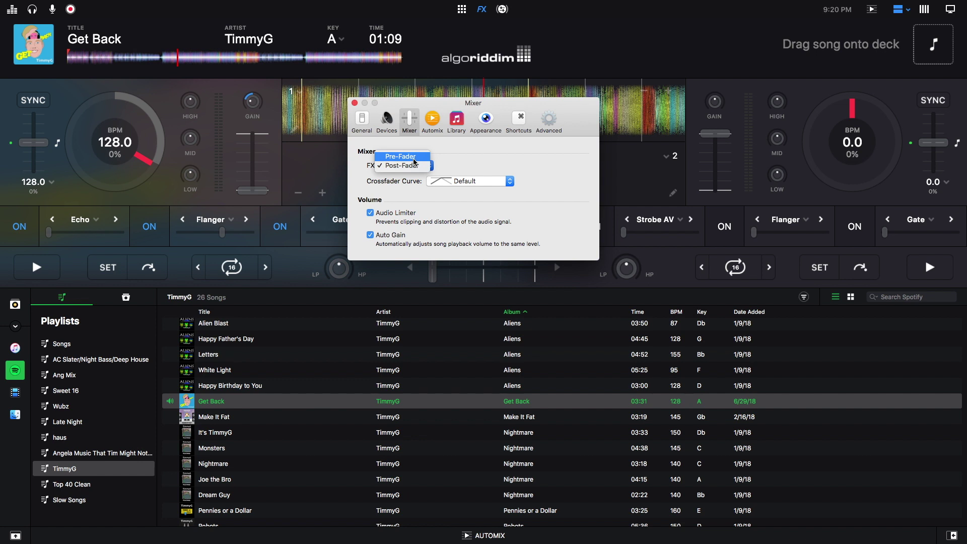
left_click(414, 159)
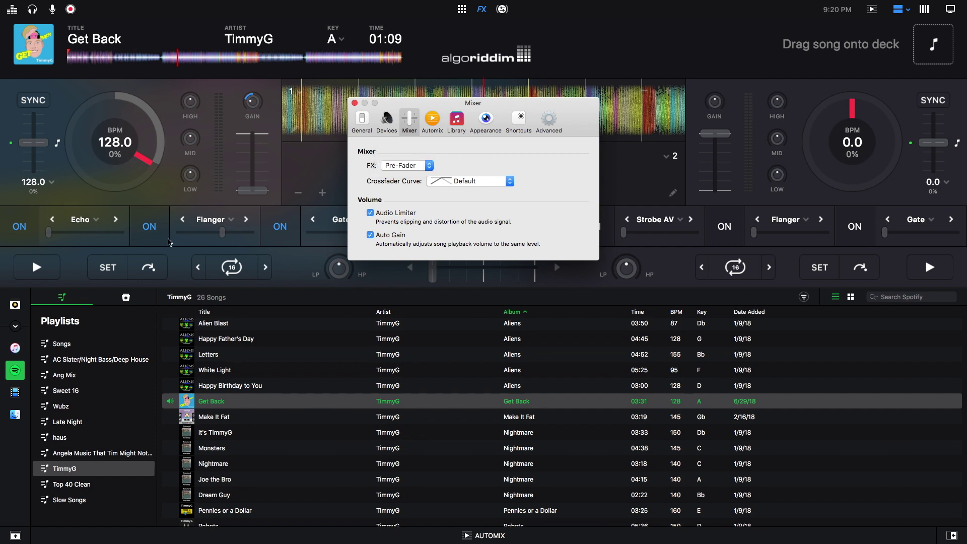
Raise deck 1's volume fader to full, play the track while lowering it to zero, pause, and close the preferences window
left_click_drag(261, 190, 257, 134)
key("space")
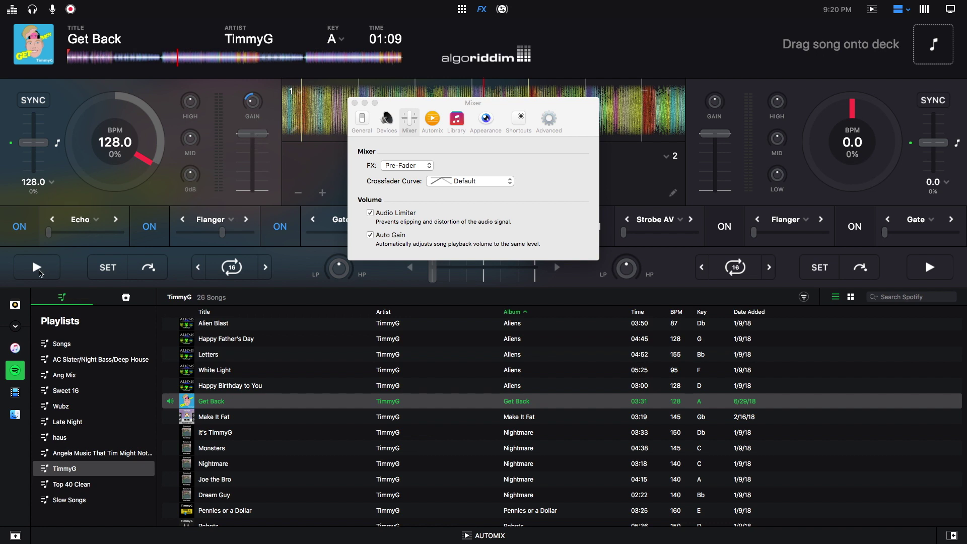
left_click_drag(254, 141, 253, 190)
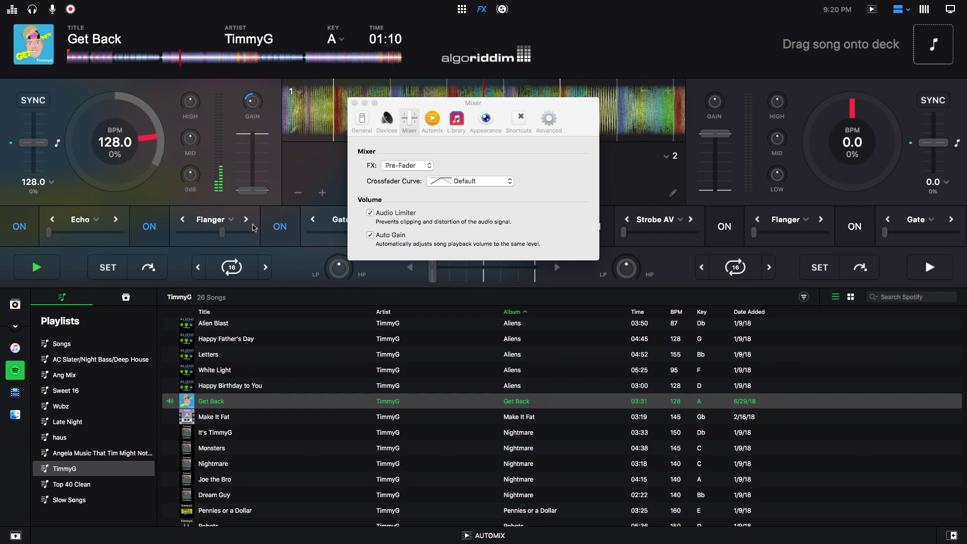
left_click(47, 271)
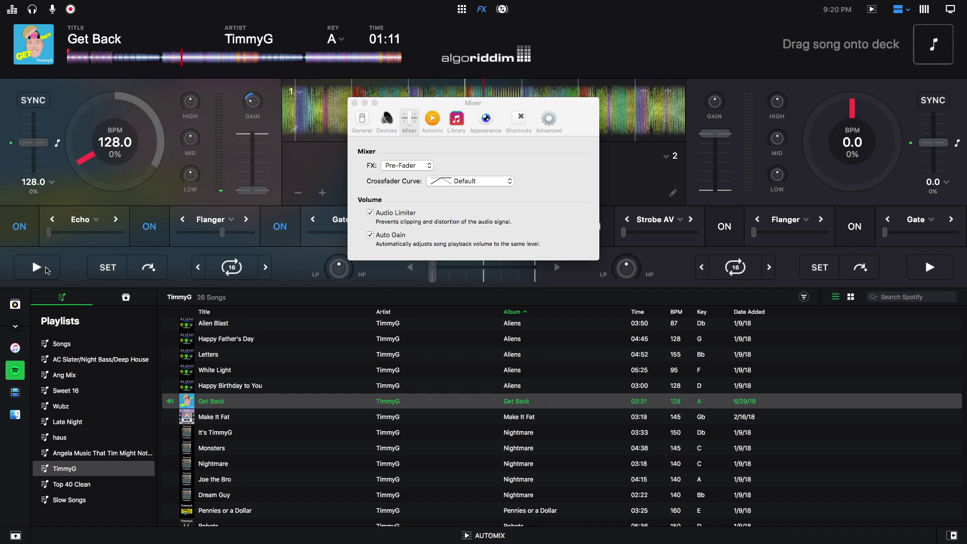
left_click(355, 102)
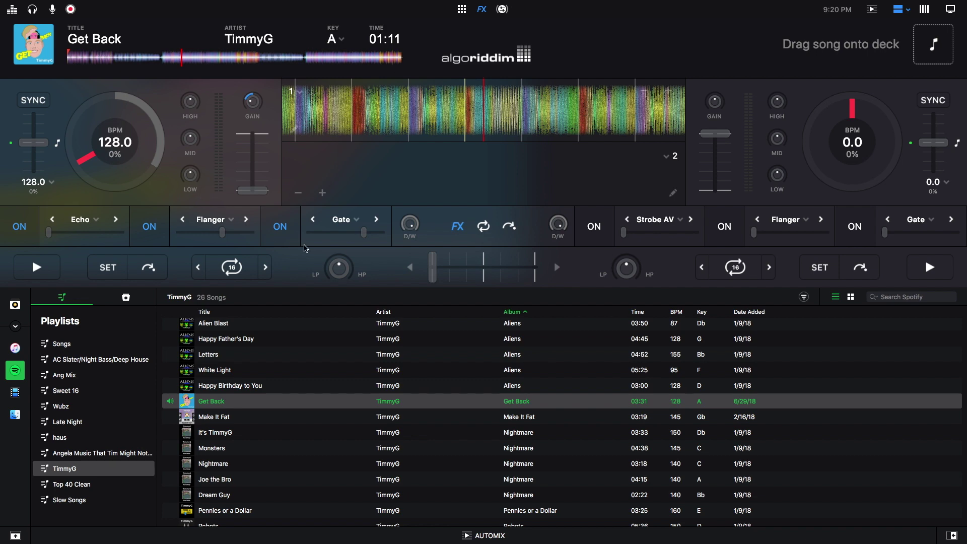
Turn off the Gate, Flanger and Echo effects on deck 1
left_click(266, 232)
left_click(146, 231)
left_click(18, 225)
Show the expanded deck controls and enable both Echo and Flanger in deck 1's Manual FX section
left_click(502, 11)
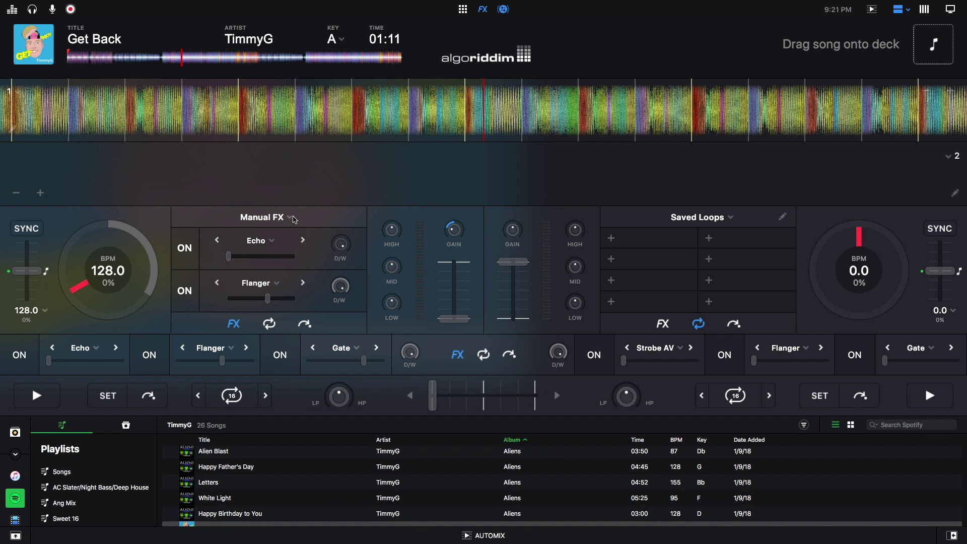
left_click(290, 219)
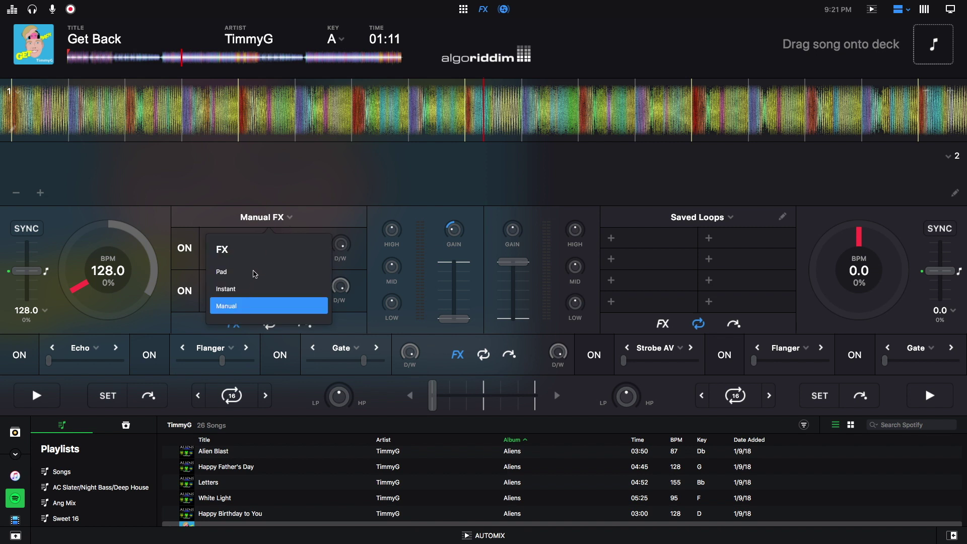
left_click(311, 218)
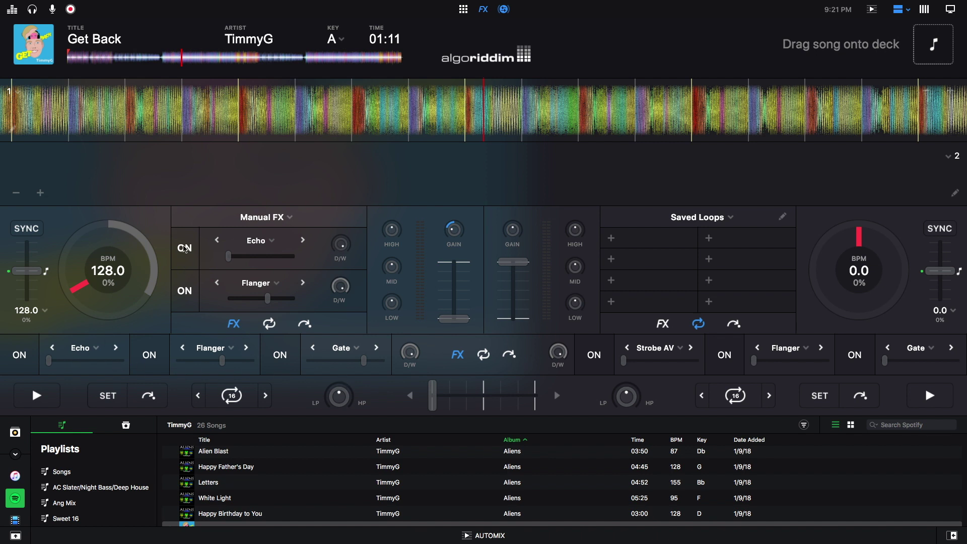
left_click(184, 252)
left_click(193, 296)
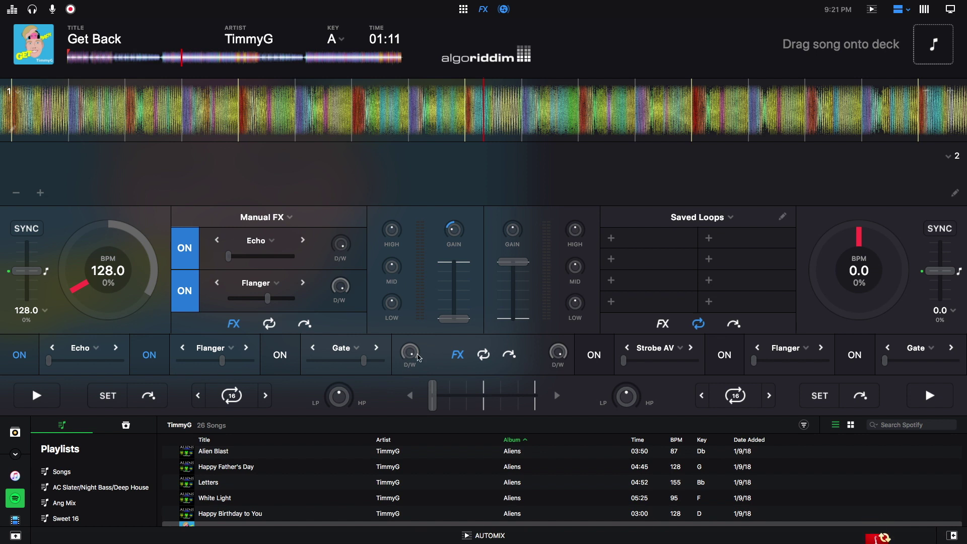
Play the track, raise deck 1's volume fader to full while auditioning the effects' dry/wet amounts, and end paused
left_click(50, 398)
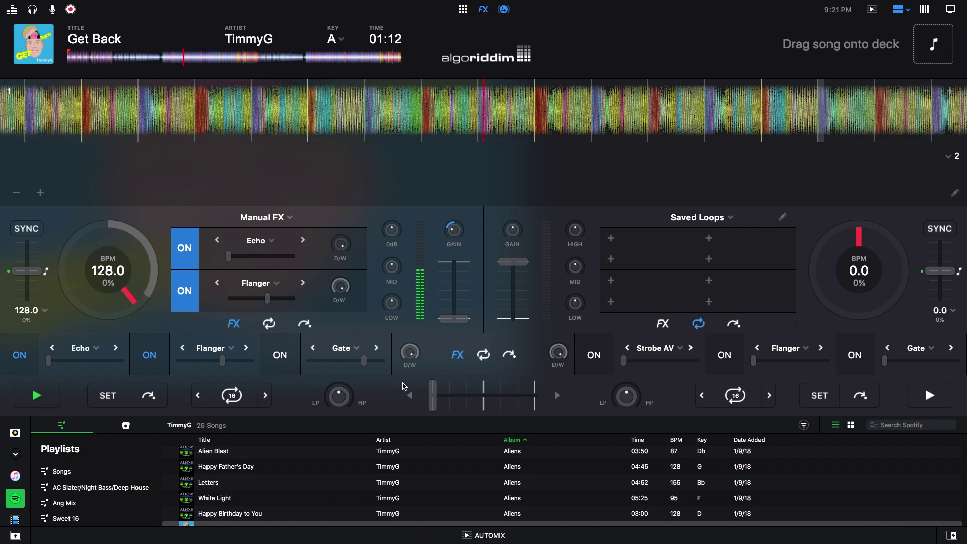
left_click_drag(455, 319, 454, 261)
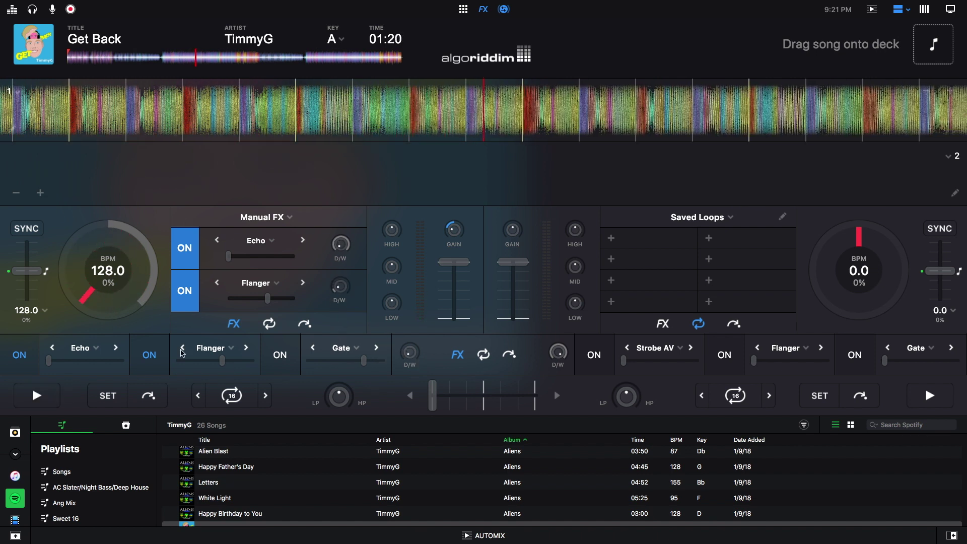
key("space")
left_click(36, 395)
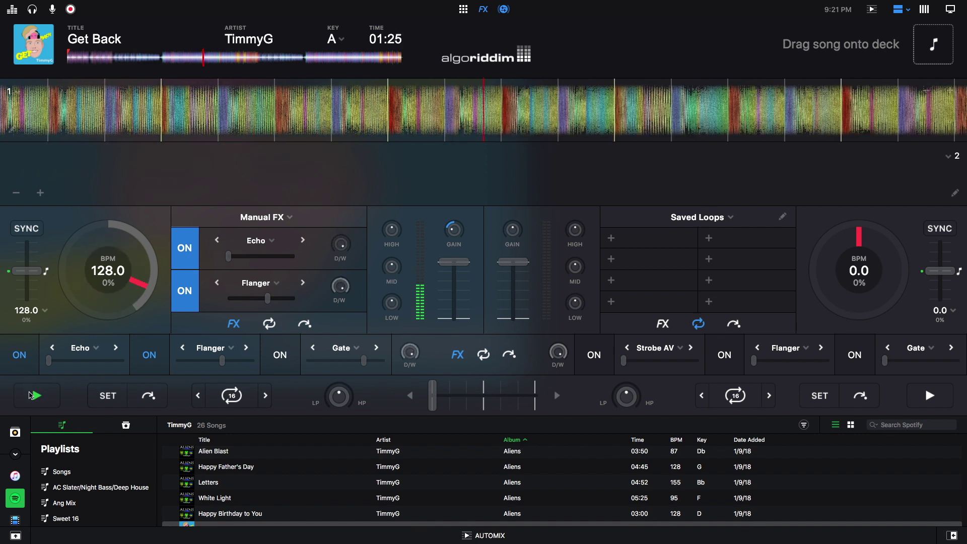
left_click(47, 392)
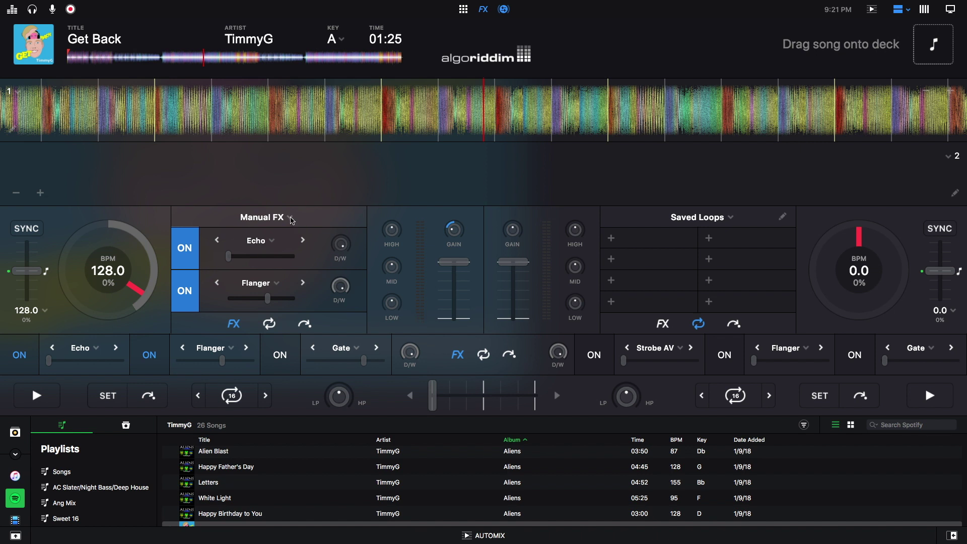
Switch deck 1's effects section to Instant FX and turn off the Flanger and Echo effects
left_click(291, 219)
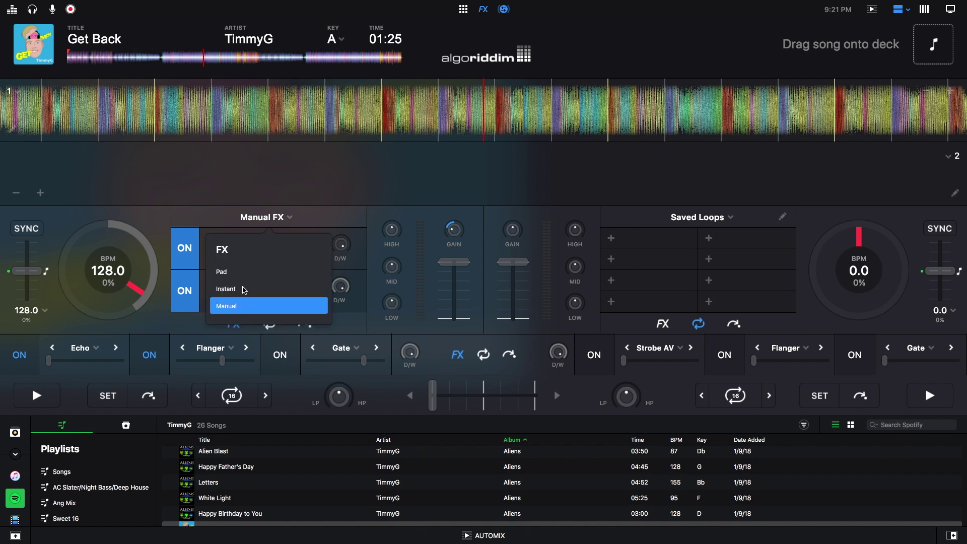
left_click(240, 290)
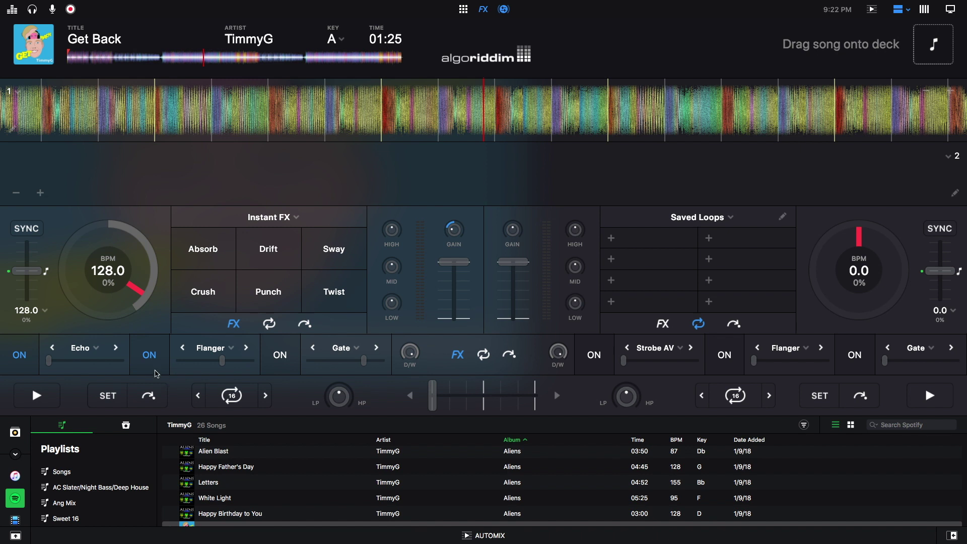
left_click(154, 367)
left_click(20, 360)
Play the track and audition the Absorb, Drift, Sway, Crush, Punch and Twist instant effects in turn, ending paused
left_click(37, 396)
left_click(205, 254)
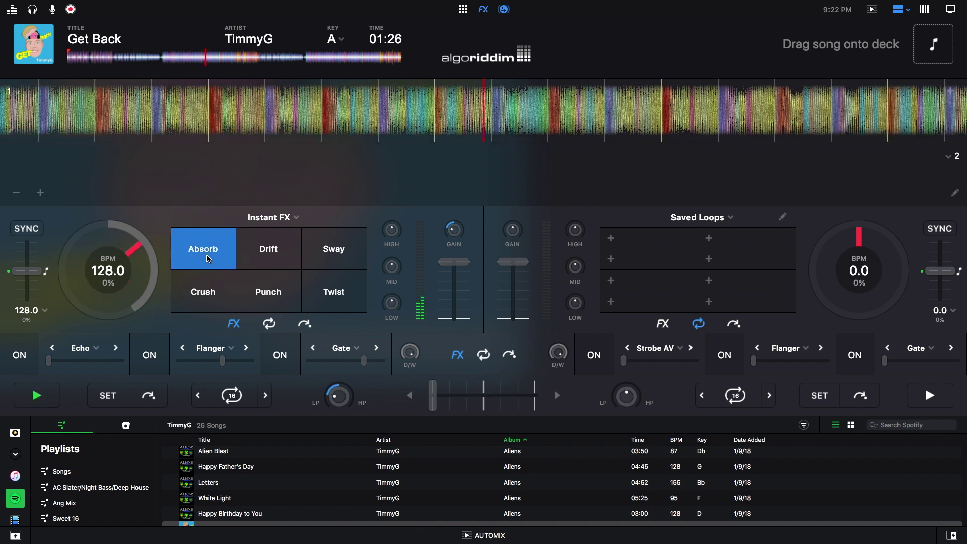
left_click(210, 260)
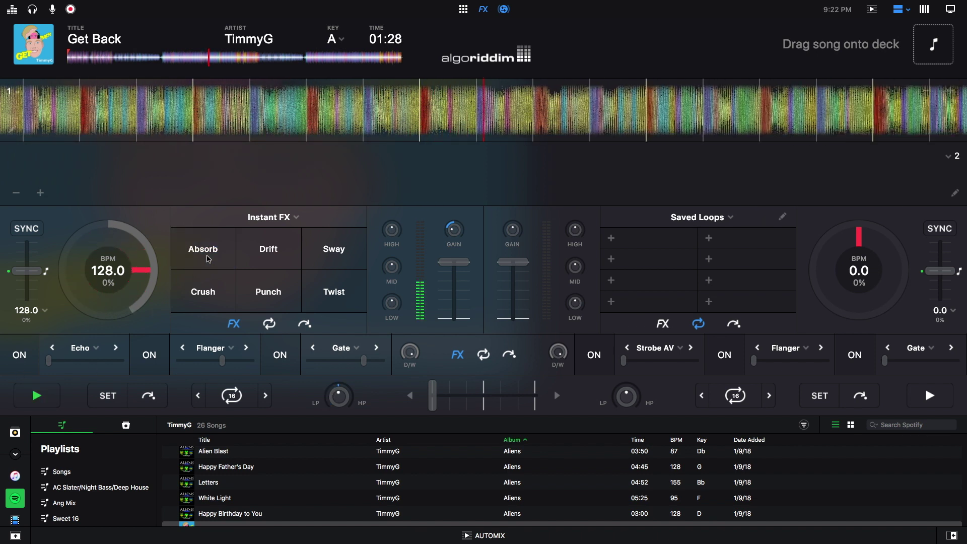
left_click(277, 254)
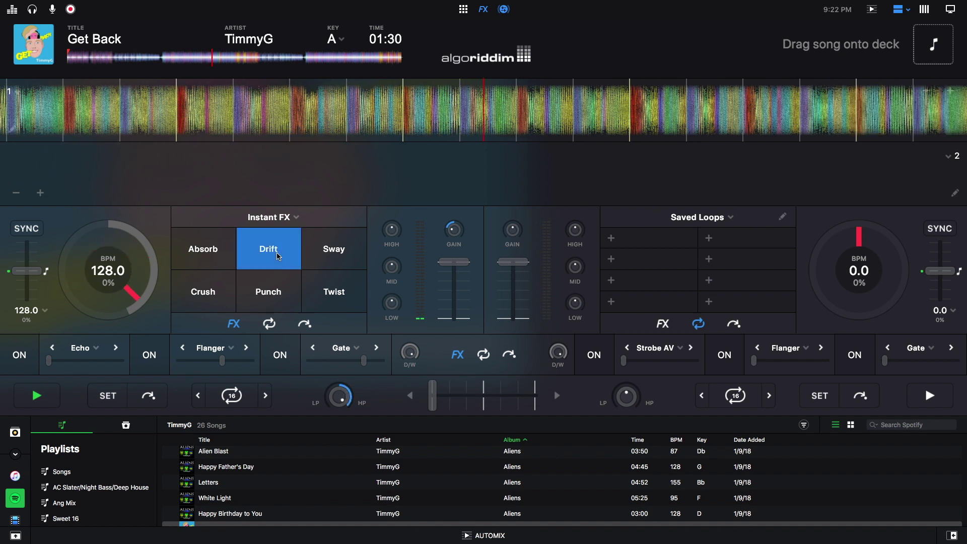
left_click(278, 256)
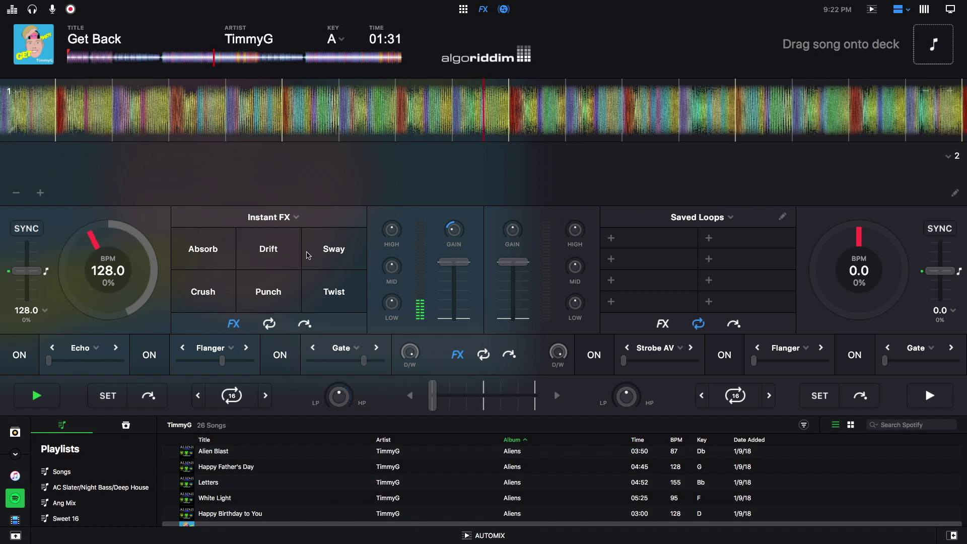
left_click(339, 254)
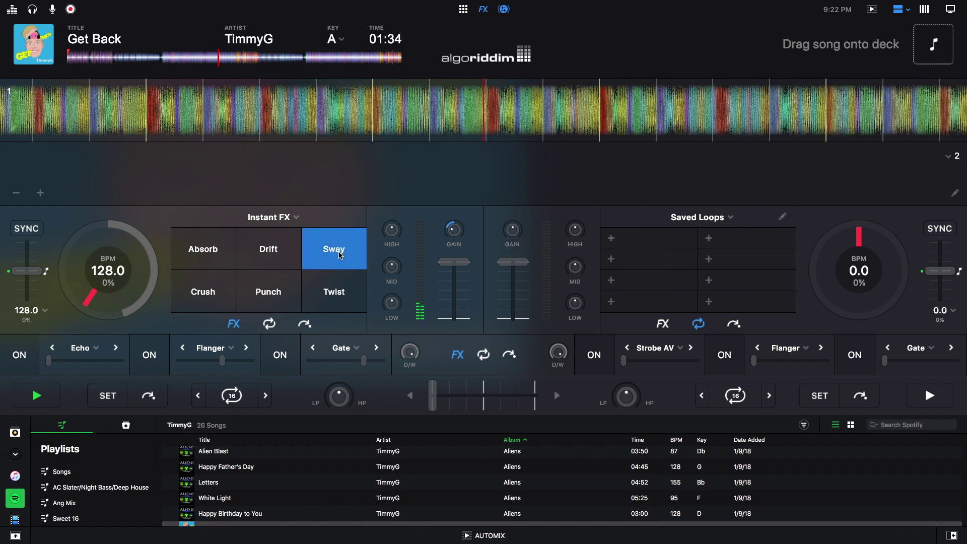
left_click(334, 255)
left_click(204, 294)
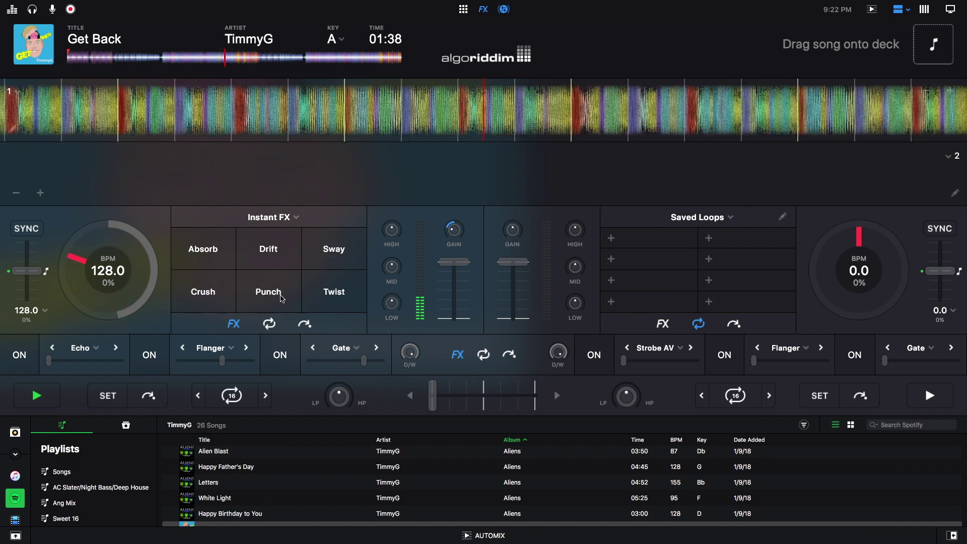
left_click(272, 295)
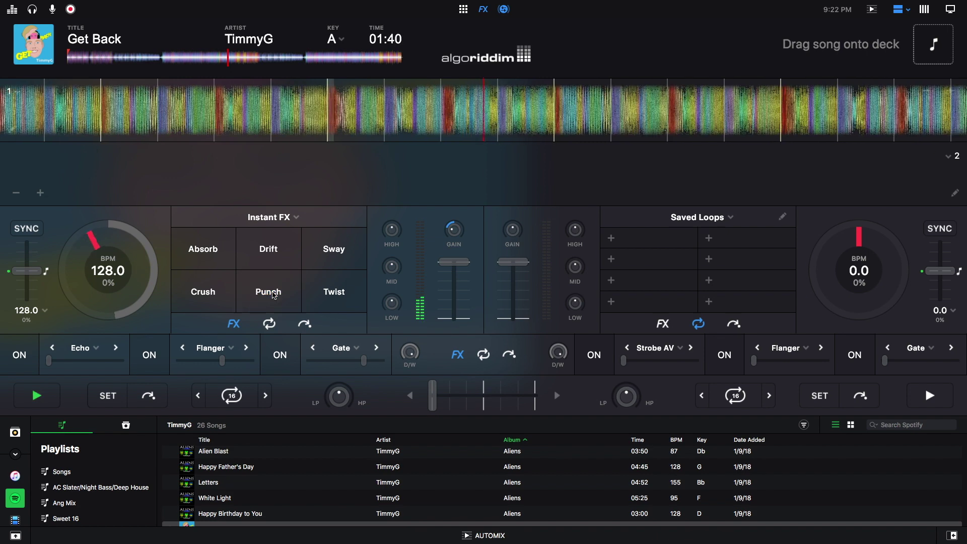
left_click(344, 297)
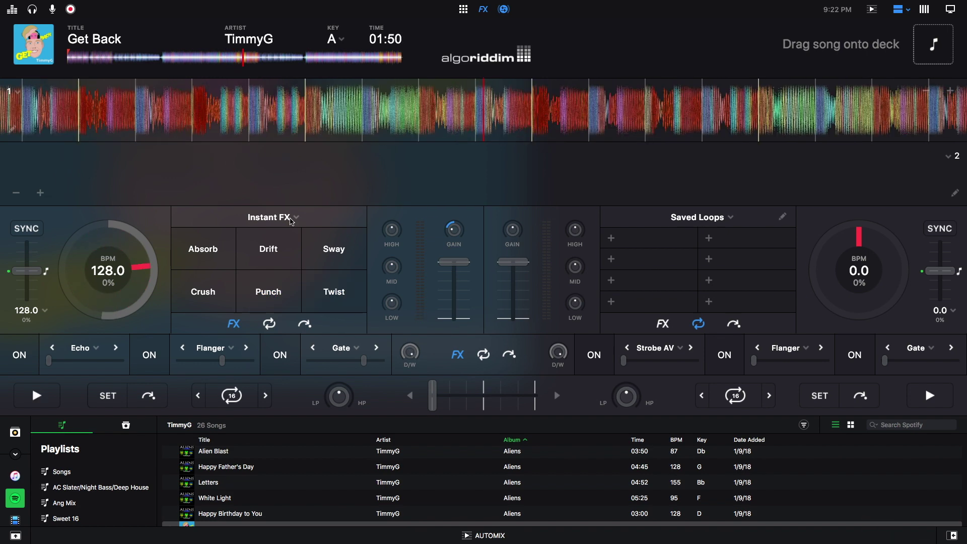
Switch deck 1's effects section to the FX Pad, sweep across it with Echo, and raise the Echo amount slightly
left_click(291, 222)
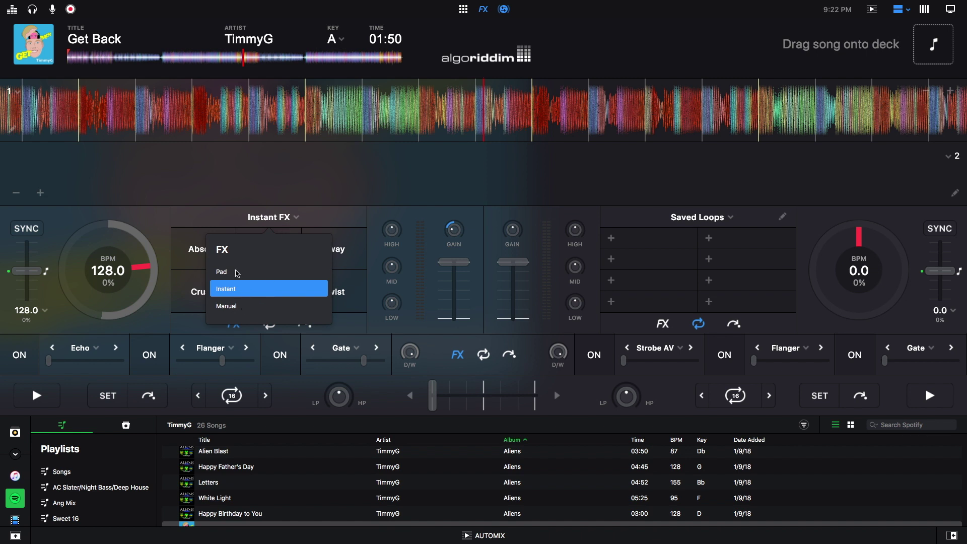
left_click(237, 275)
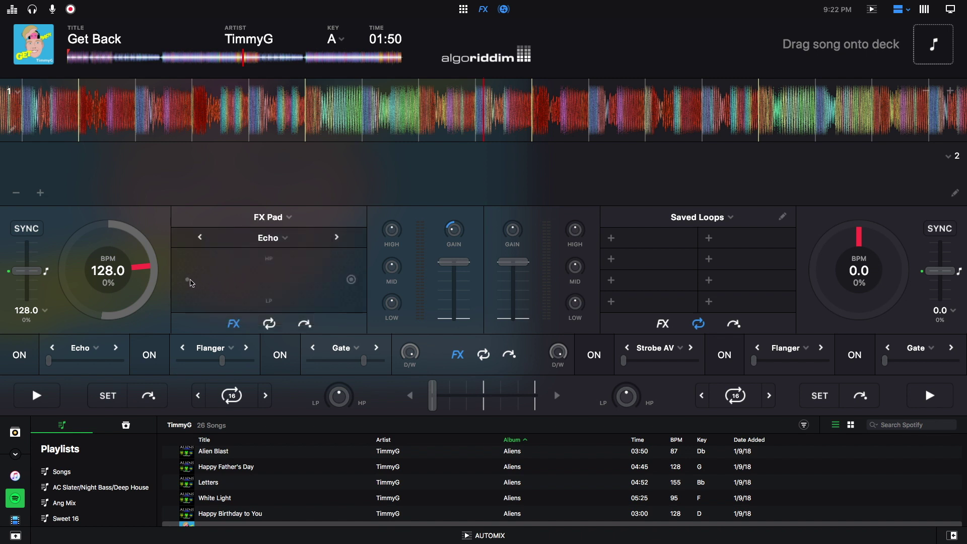
left_click_drag(189, 280, 233, 290)
mouse_move(59, 361)
left_mouse_down()
mouse_move(89, 362)
mouse_move(64, 363)
left_mouse_up()
left_click_drag(211, 283, 269, 316)
Browse the other effects available for the FX Pad and return to Echo
left_click(337, 238)
left_click(336, 238)
left_click(336, 238)
left_click(200, 239)
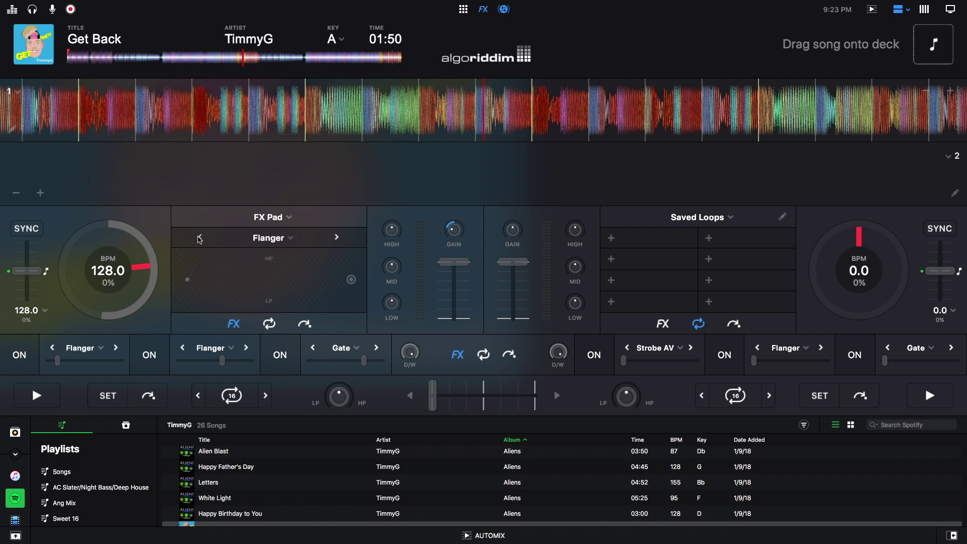
left_click(200, 239)
Play the track while sweeping Echo across the FX Pad, and pause it
left_click(43, 401)
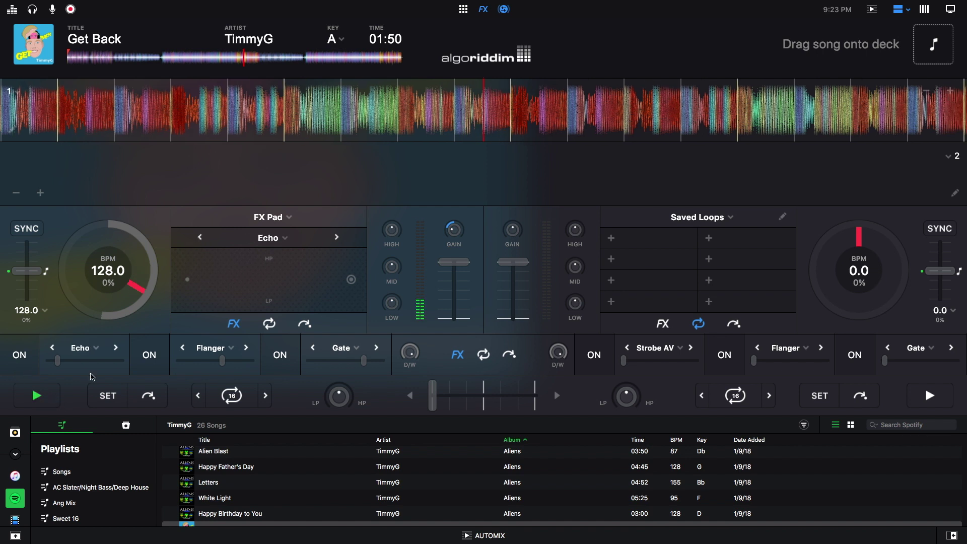
left_click_drag(188, 278, 222, 284)
left_click(37, 399)
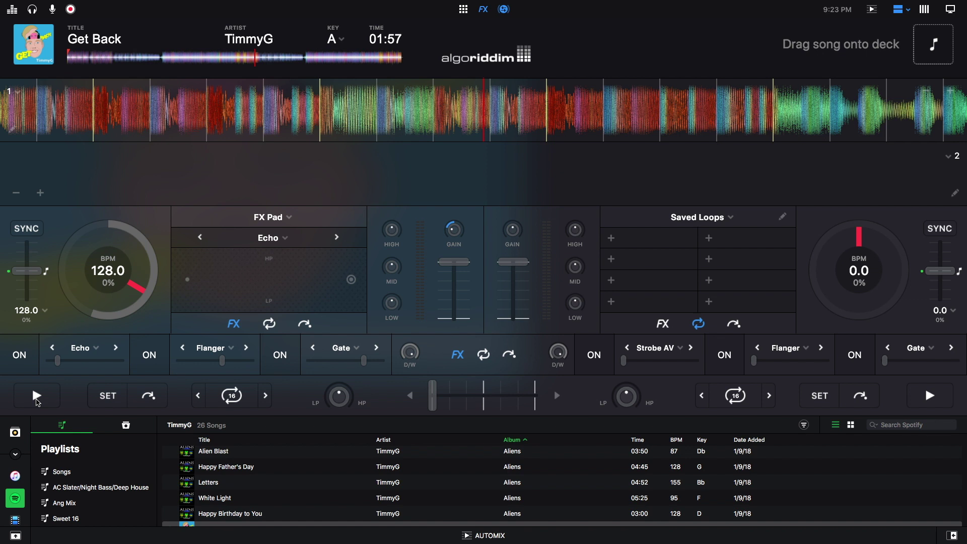
Turn on Echo, Flanger and Gate together on deck 1, play the track briefly, and pause it
left_click(30, 359)
left_click(148, 361)
left_click(283, 359)
left_click(42, 401)
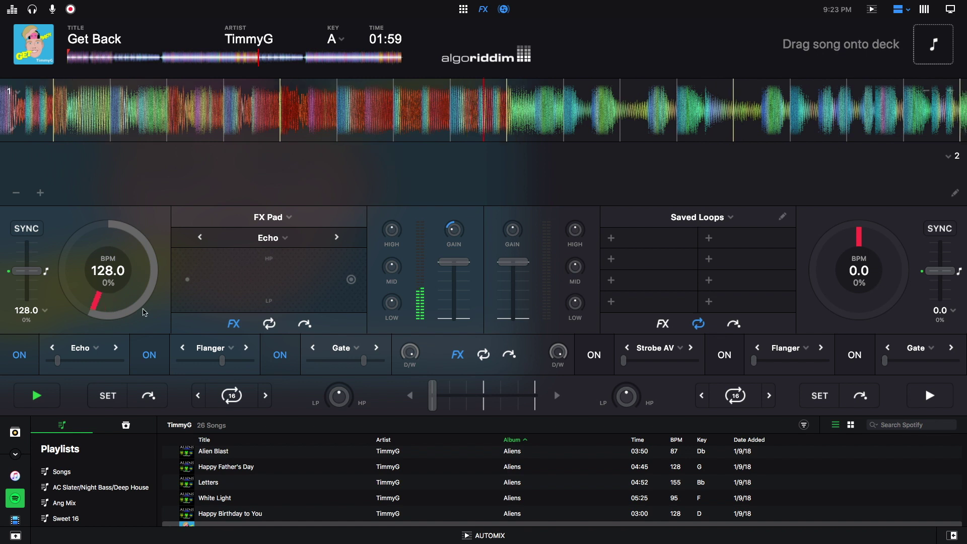
left_click(36, 398)
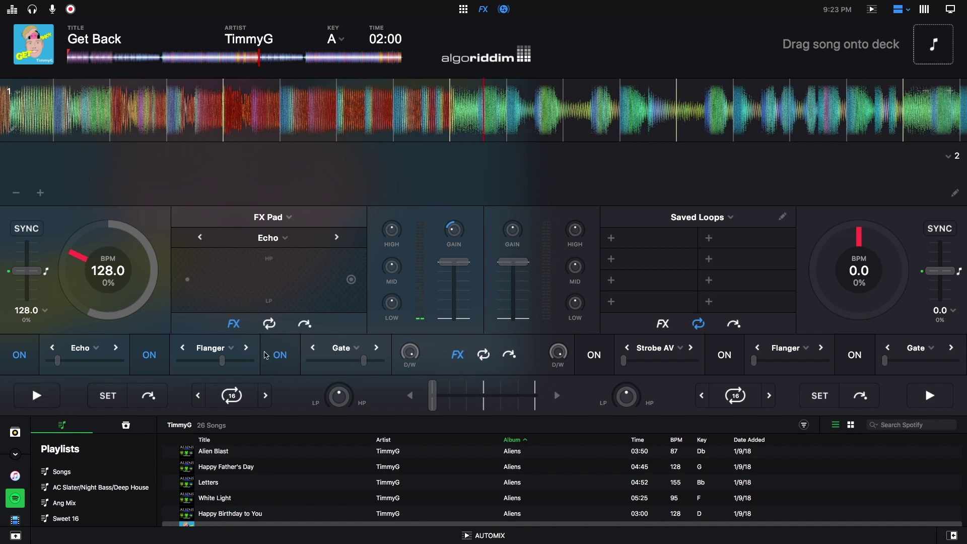
Turn off Flanger and Echo, lower the Gate amount to about two fifths, and play the track briefly, ending paused
left_click(149, 357)
left_click(25, 357)
left_click_drag(365, 367, 340, 368)
left_click(36, 395)
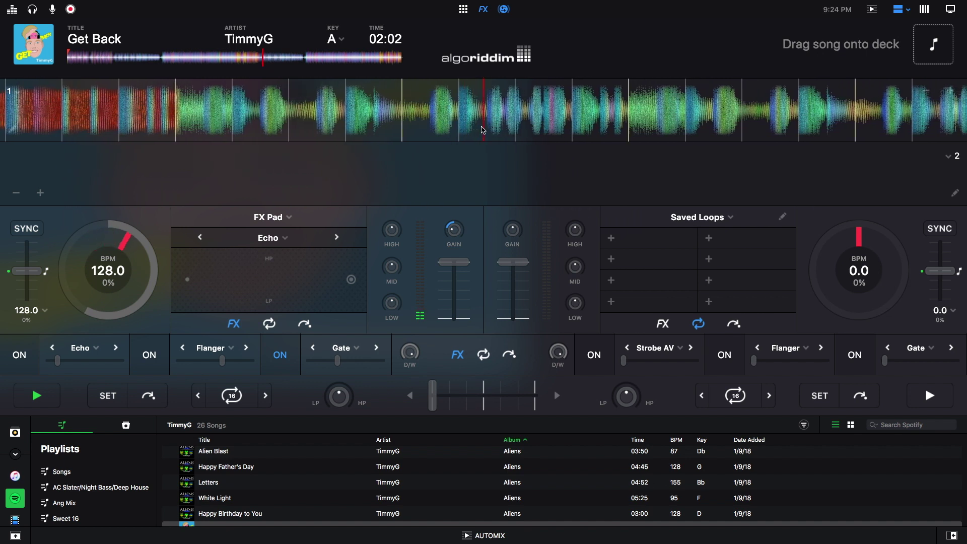
left_click(45, 392)
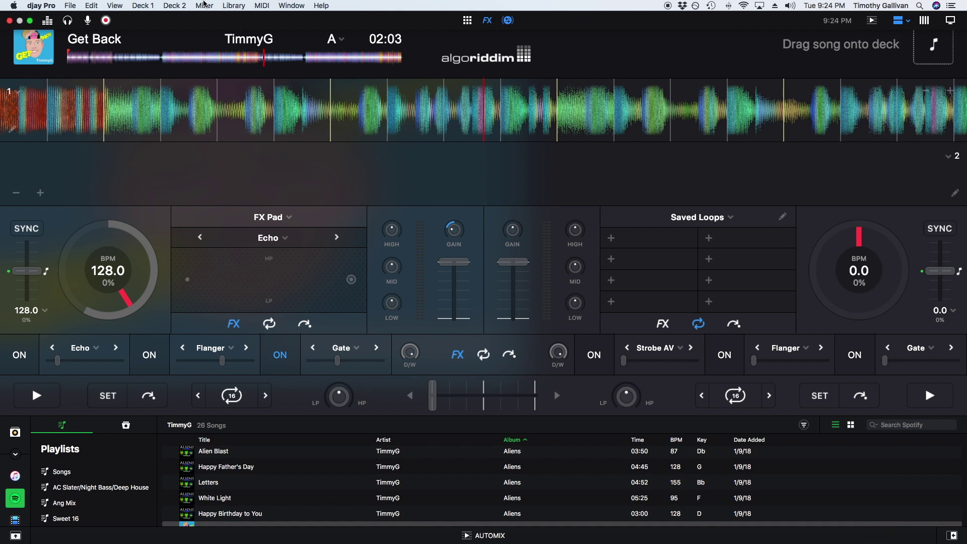
Apply the AULowpass Audio Unit as master effect and set its frequency to about 3.8 kHz with about 4 dB resonance
left_click(205, 6)
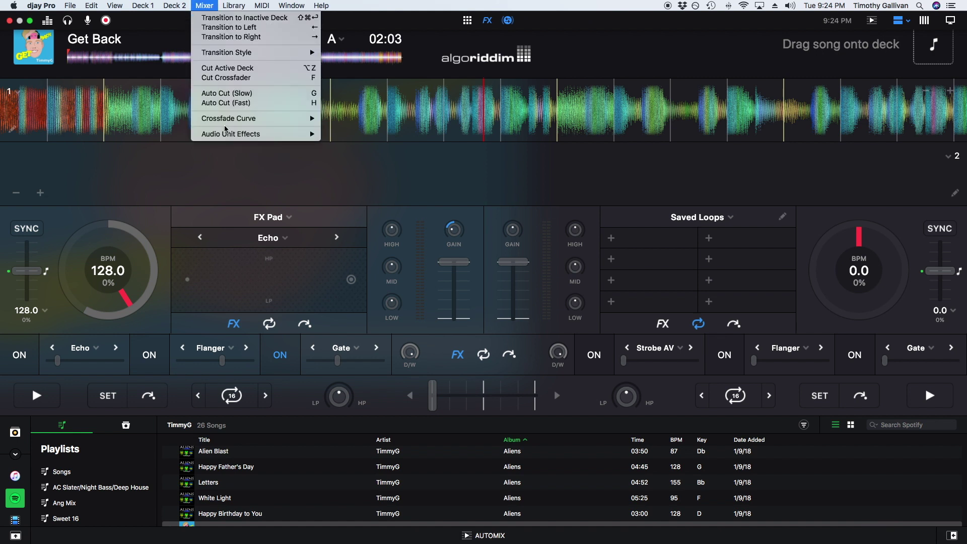
mouse_move(230, 135)
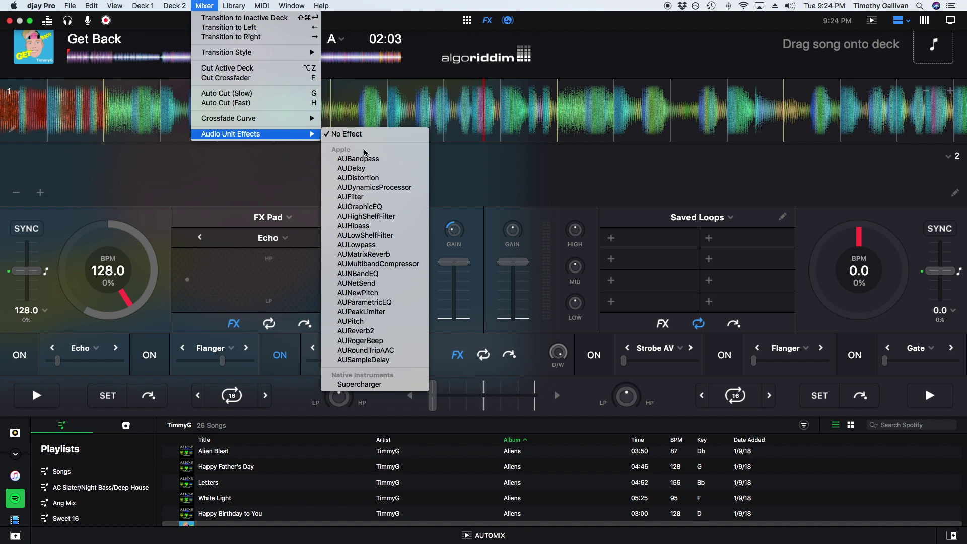
left_click(373, 246)
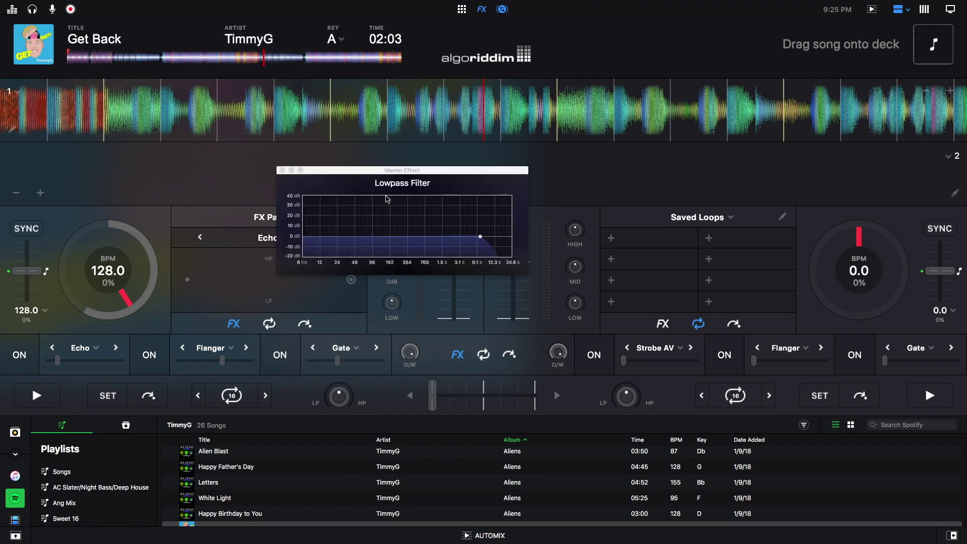
left_click(397, 174)
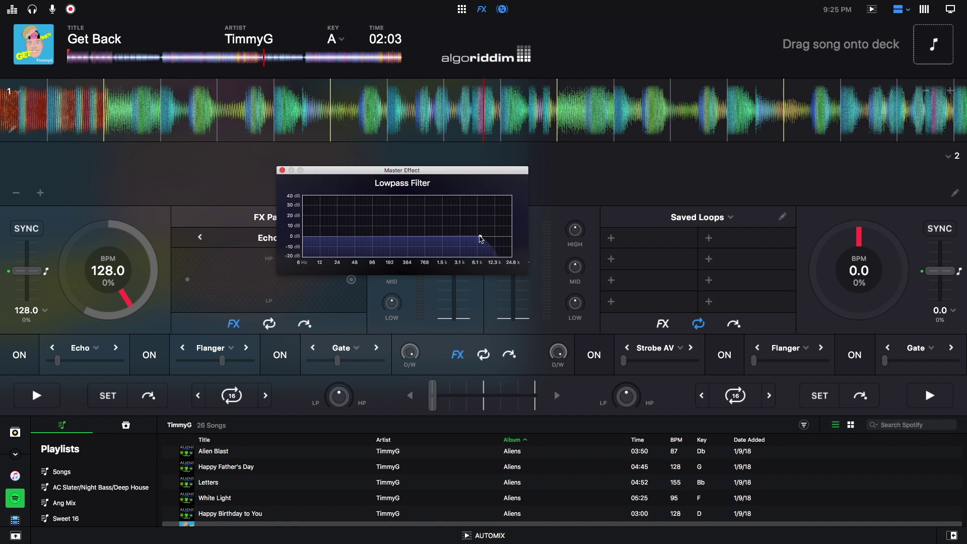
mouse_move(481, 238)
left_mouse_down()
mouse_move(336, 235)
mouse_move(471, 227)
mouse_move(434, 217)
mouse_move(476, 239)
left_mouse_up()
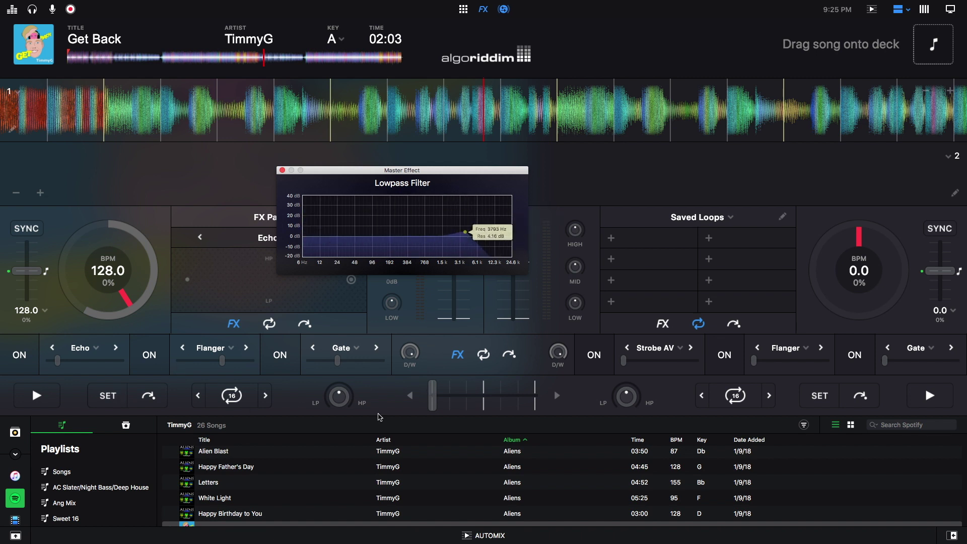
Play the track while lowering the lowpass filter's frequency to about 209 Hz with about 5.7 dB resonance, ending paused
left_click(36, 396)
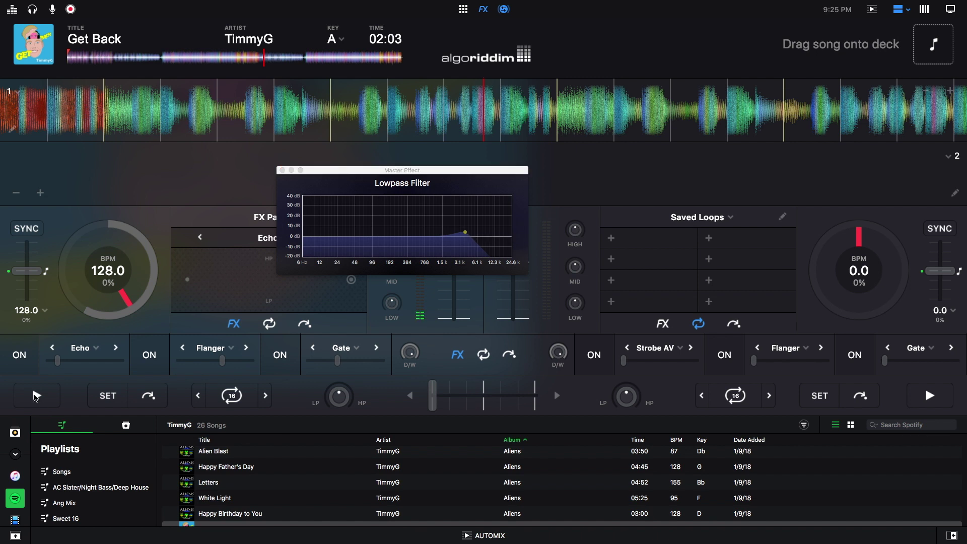
left_click(36, 395)
left_click_drag(476, 239, 392, 230)
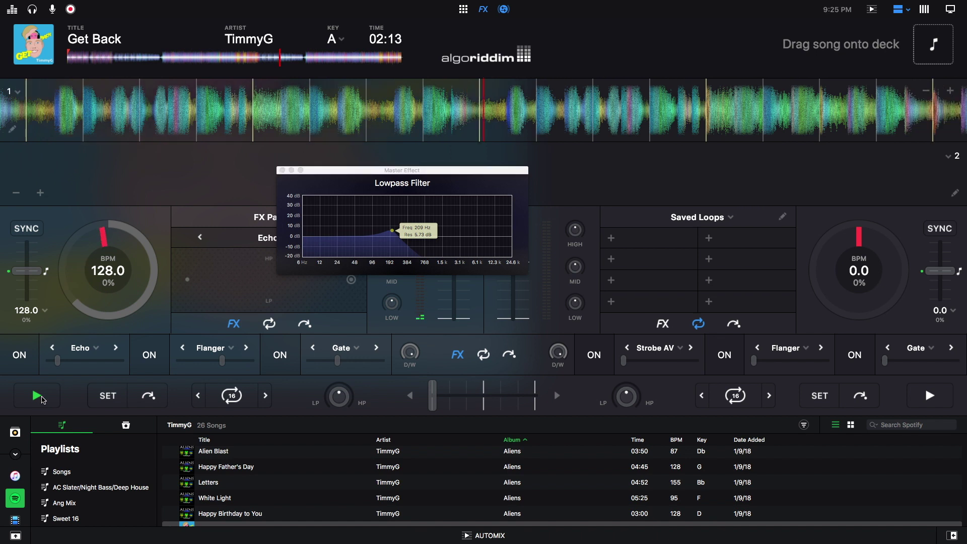
left_click(42, 398)
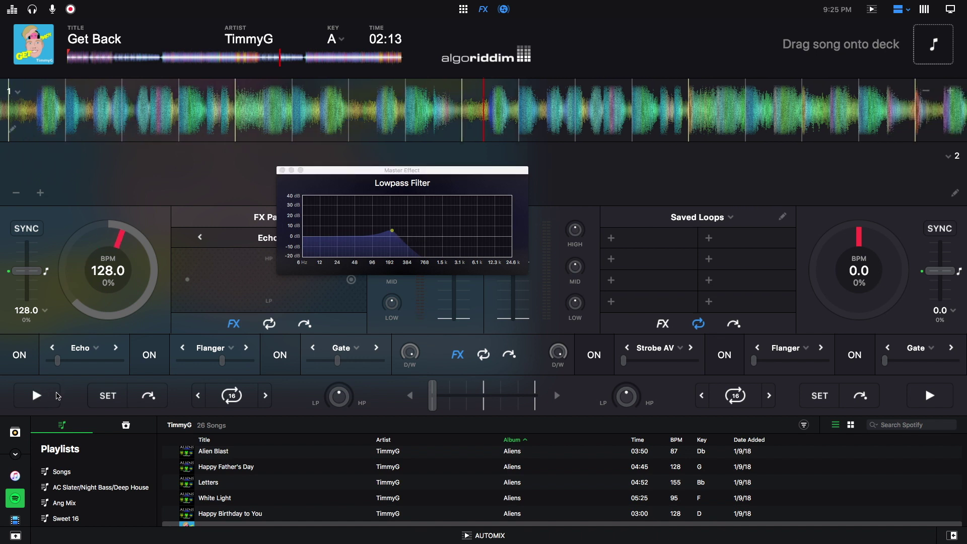